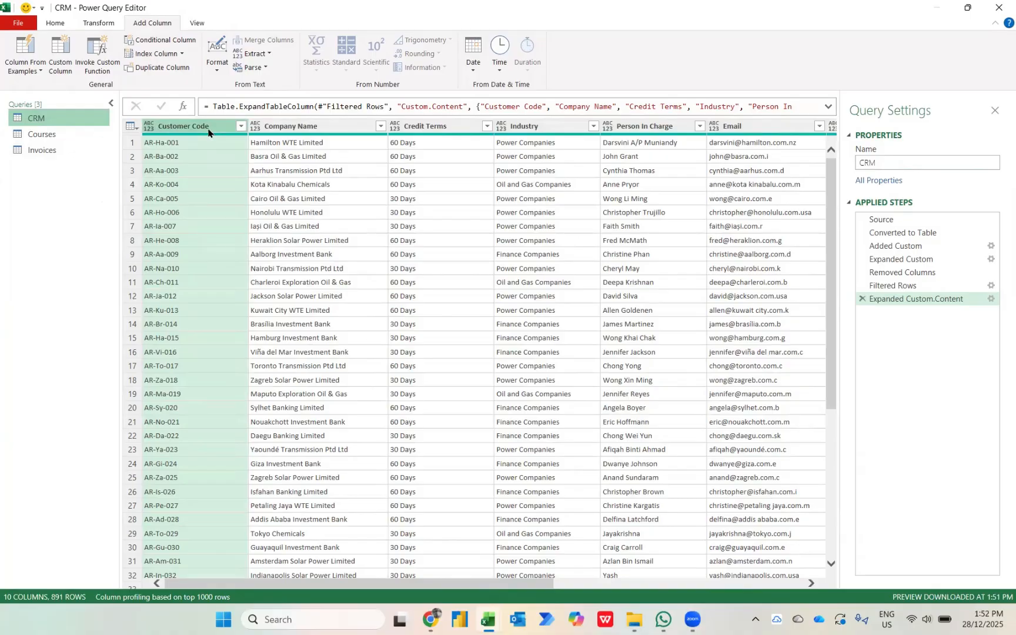
Combine all columns of the CRM query into a data type named CRM with Company Name as the display column.
key(ctrl+a)
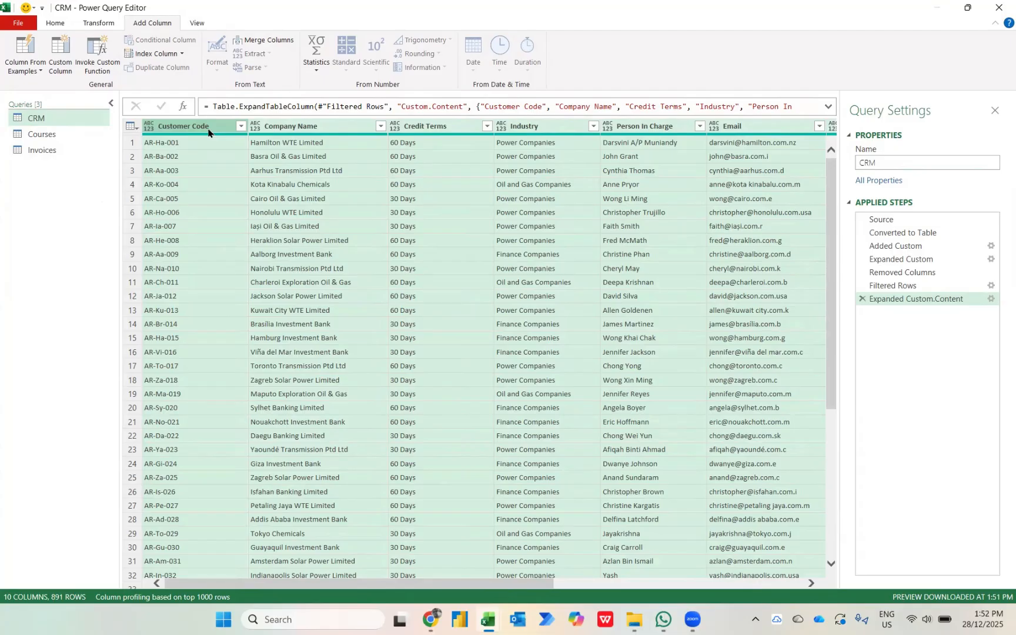
right_click(209, 133)
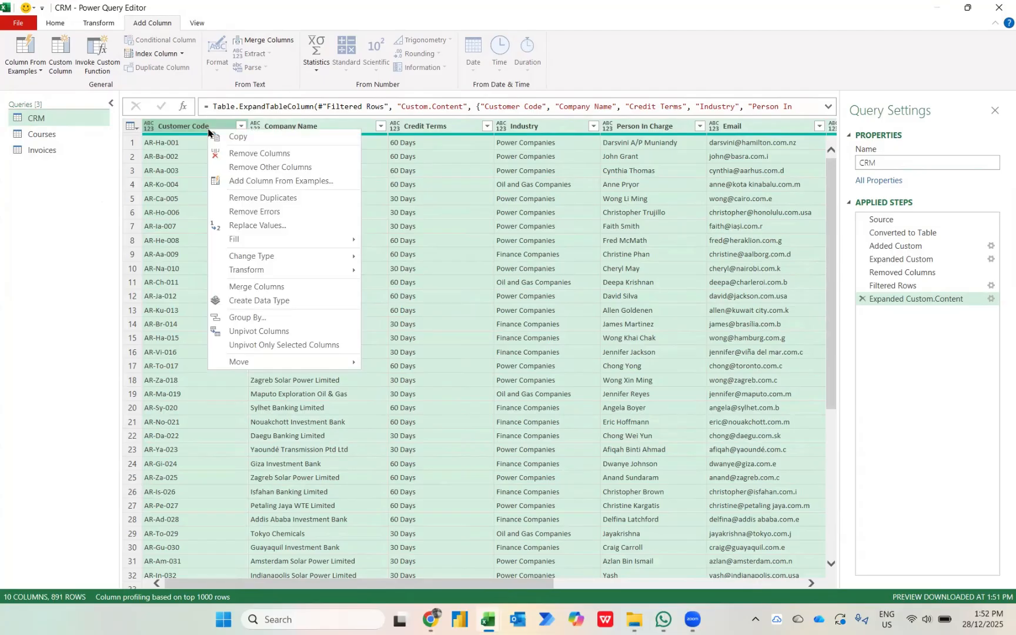
click(247, 301)
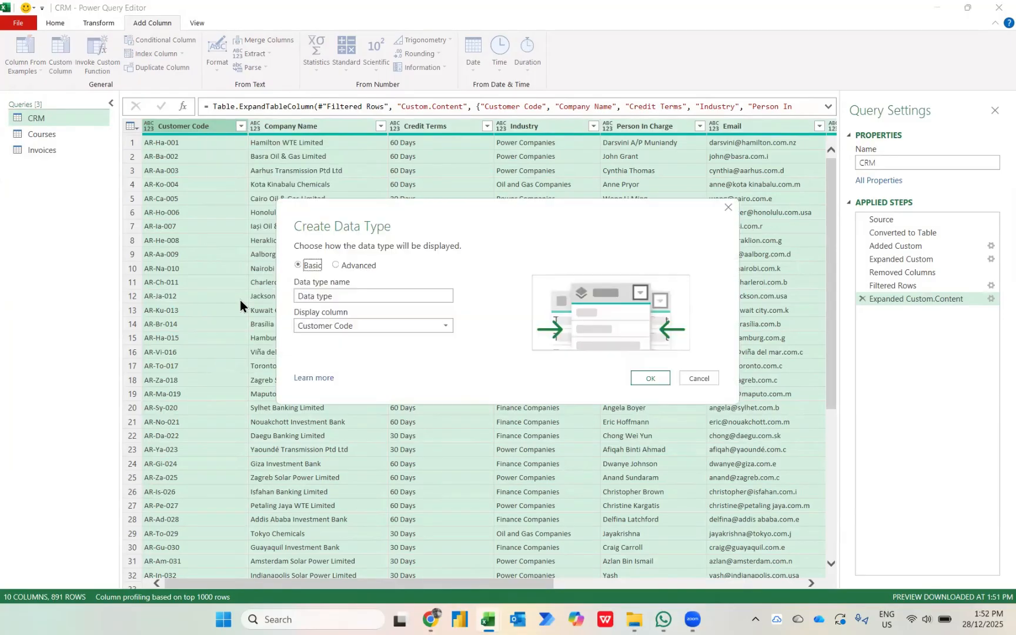
key(Tab)
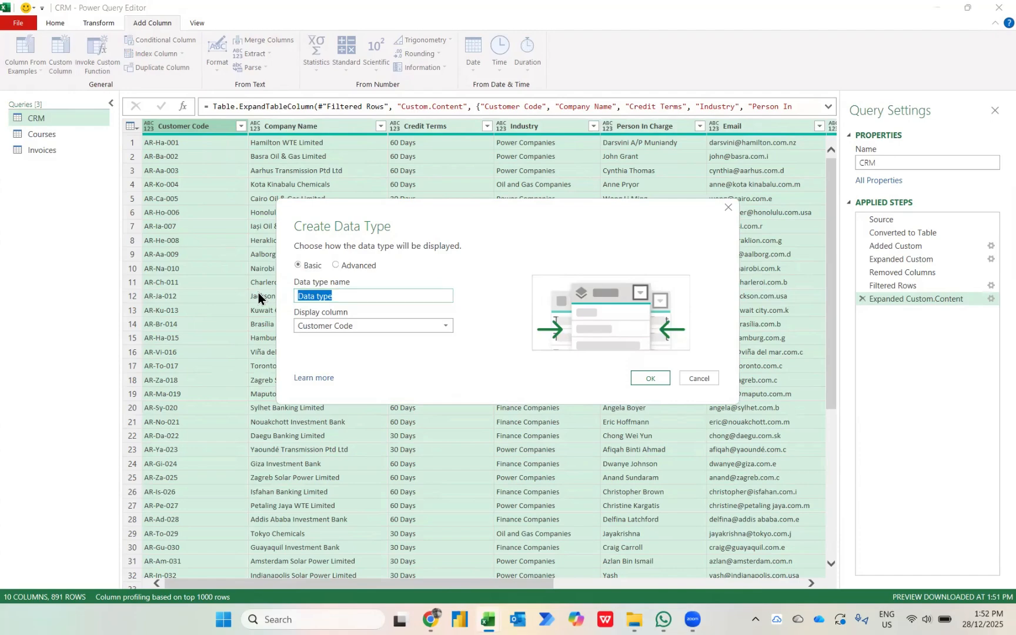
key(Caps_Lock)
text(CRM)
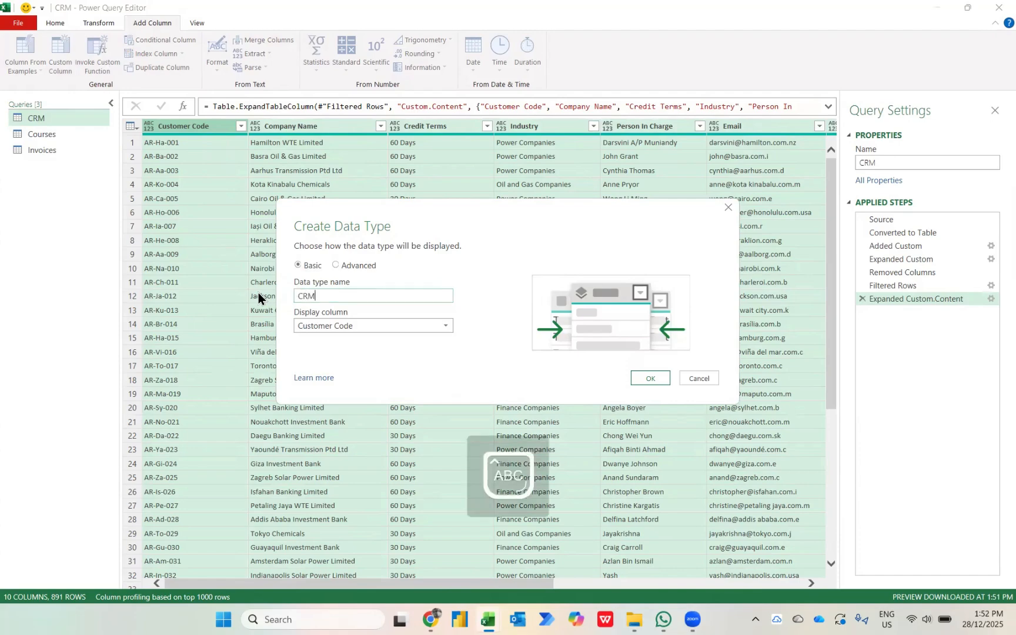
click(323, 326)
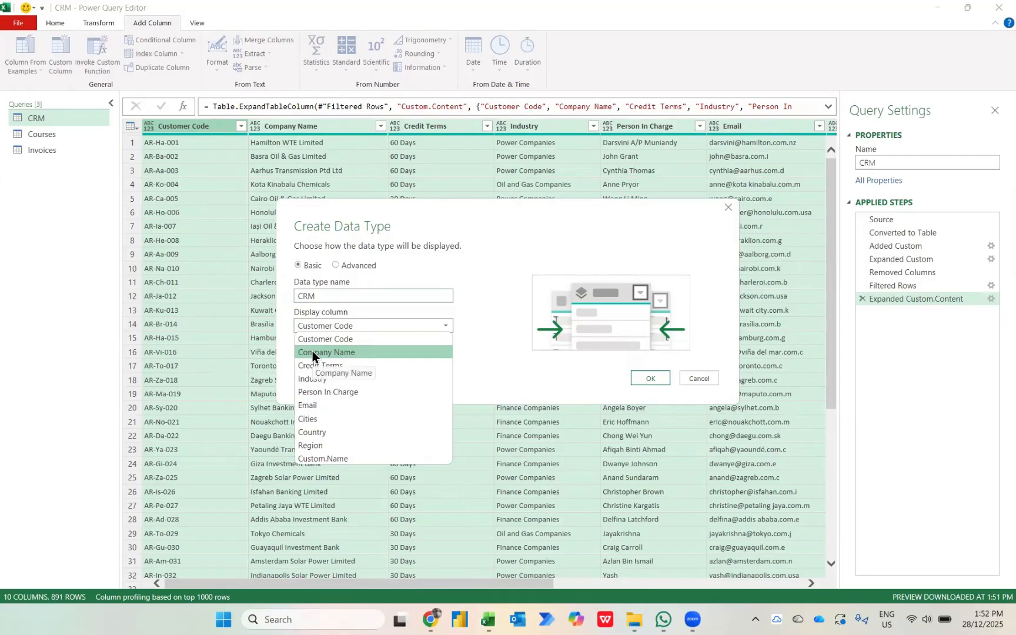
click(312, 352)
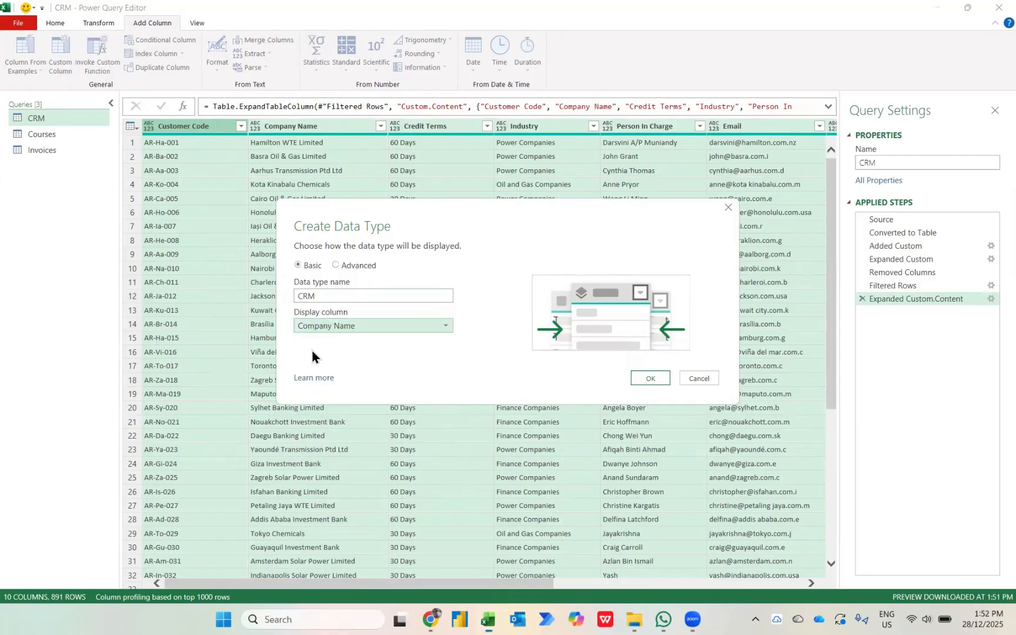
click(650, 378)
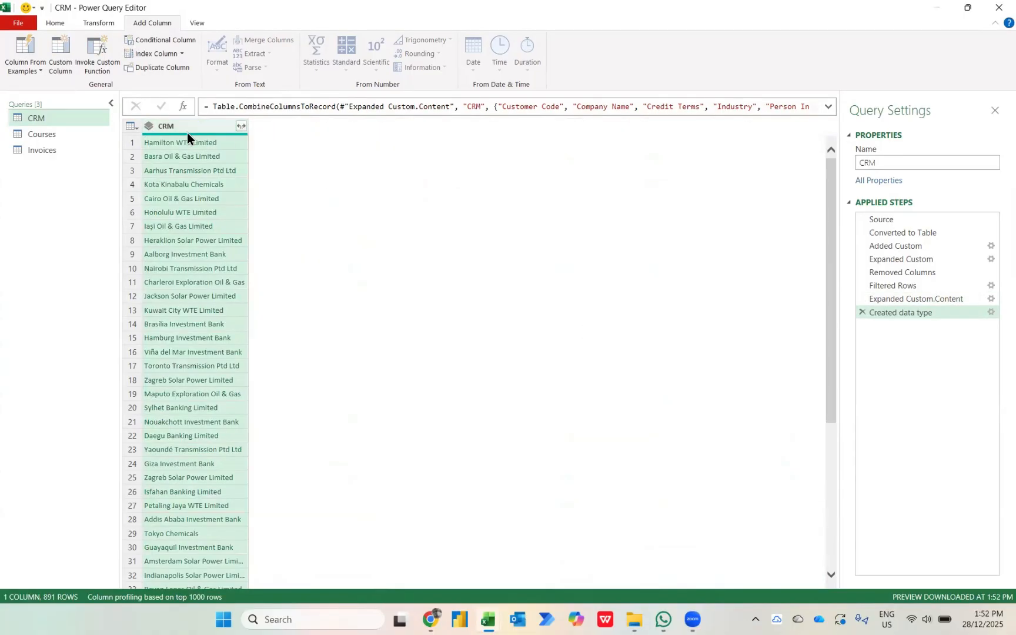
Combine all columns of the Courses query into a data type named Course with Training Service as the display column.
click(49, 134)
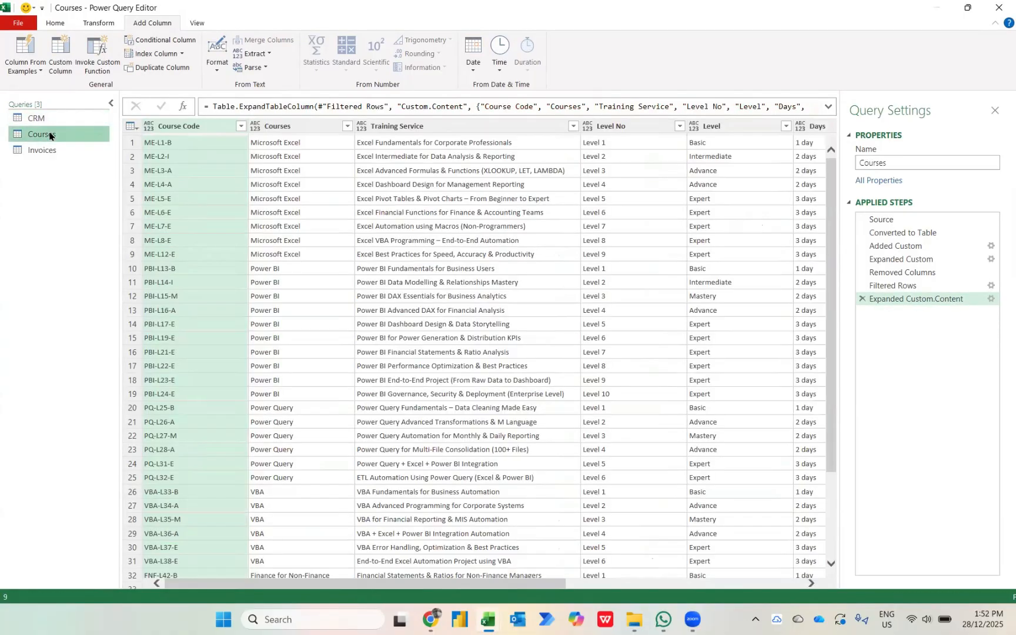
key(ctrl+a)
click(199, 127)
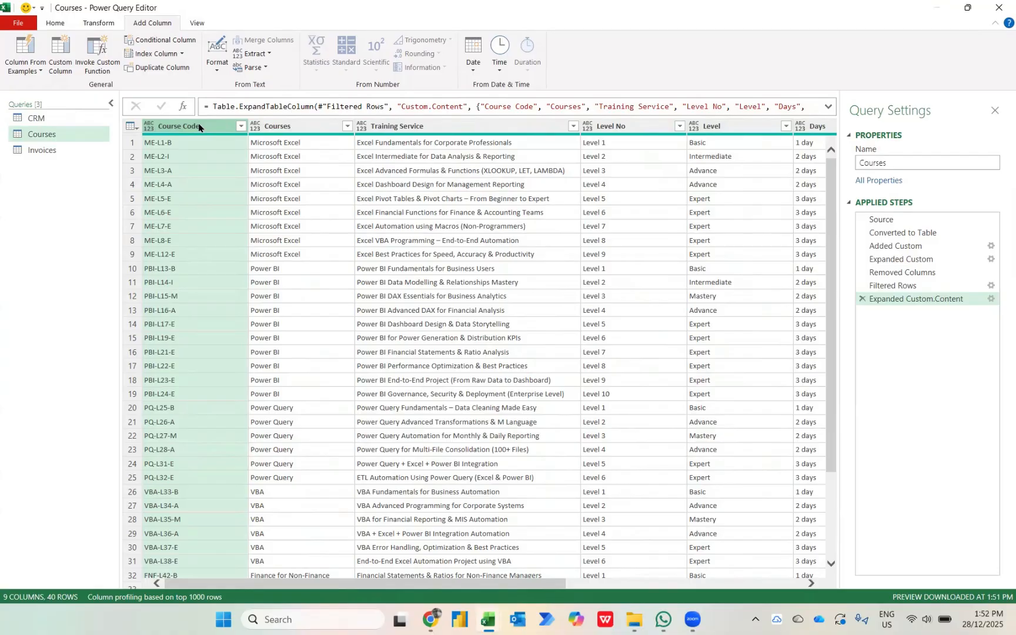
right_click(199, 127)
key(Escape)
key(ctrl+a)
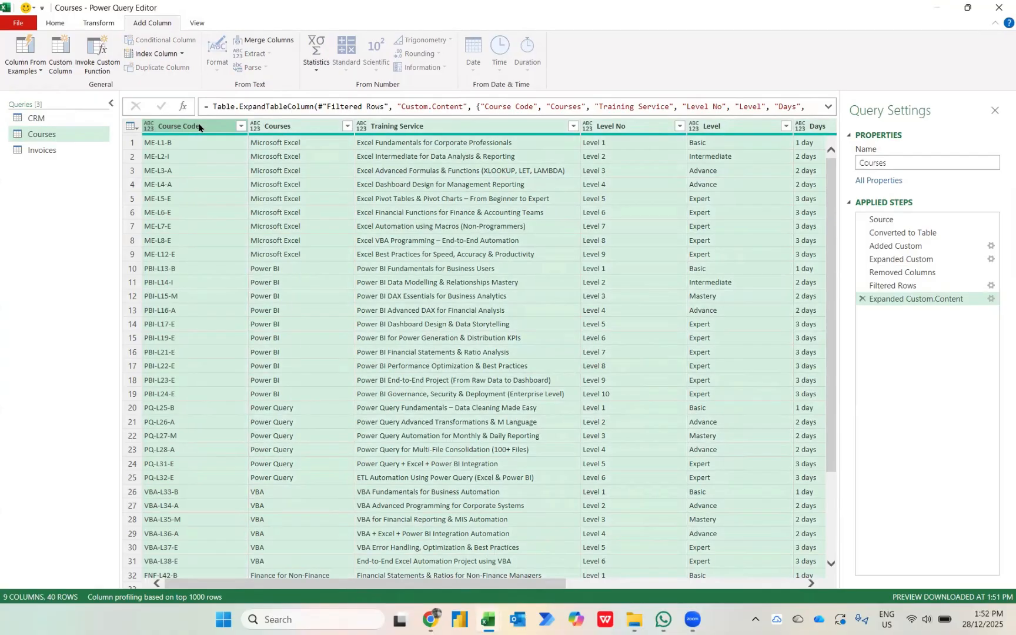
right_click(199, 127)
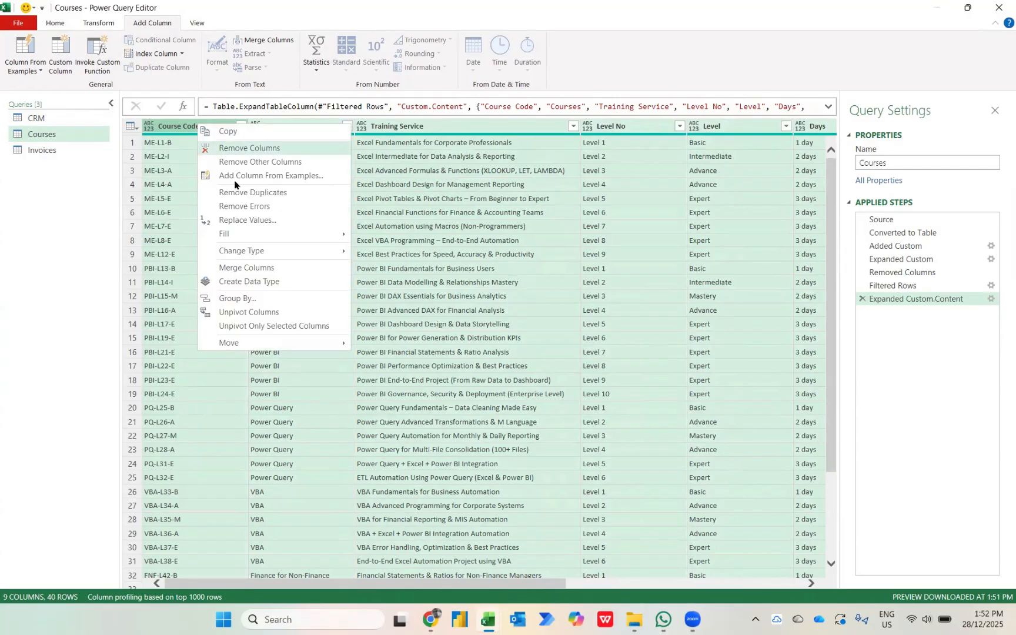
click(235, 285)
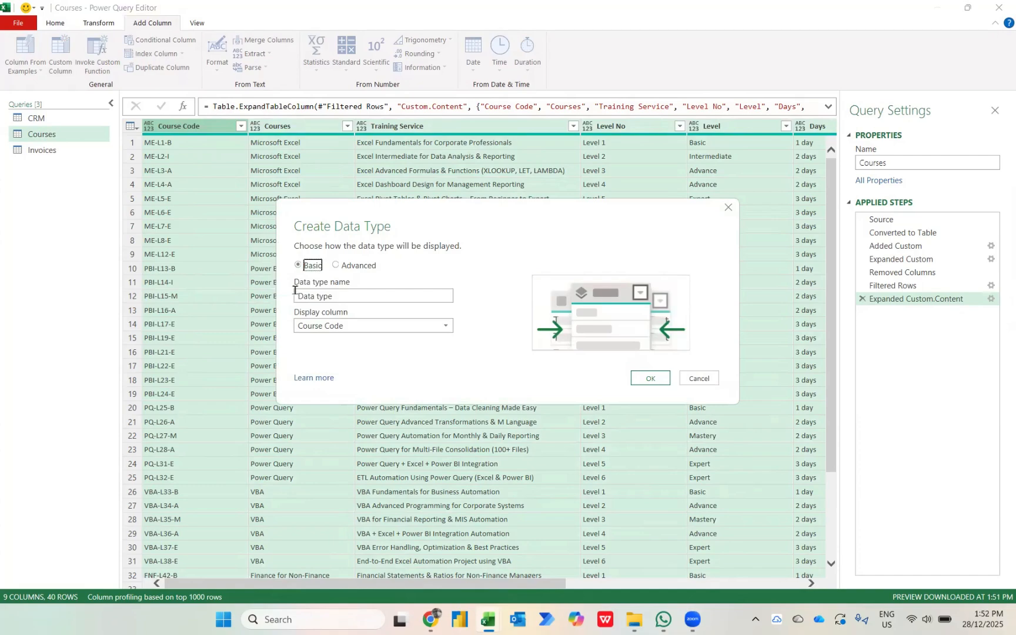
key(Tab)
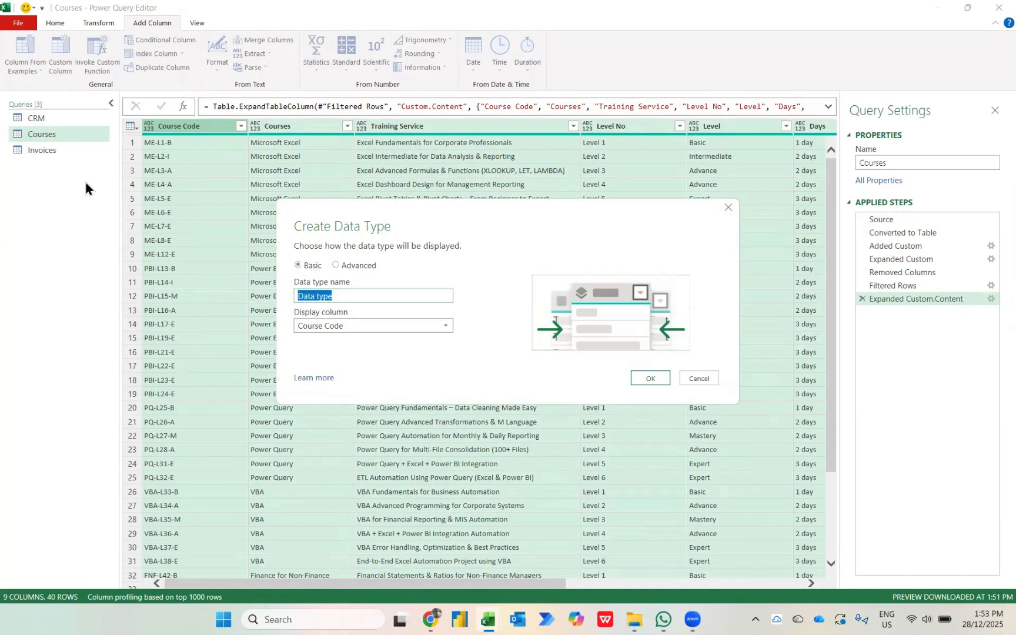
text(Cours)
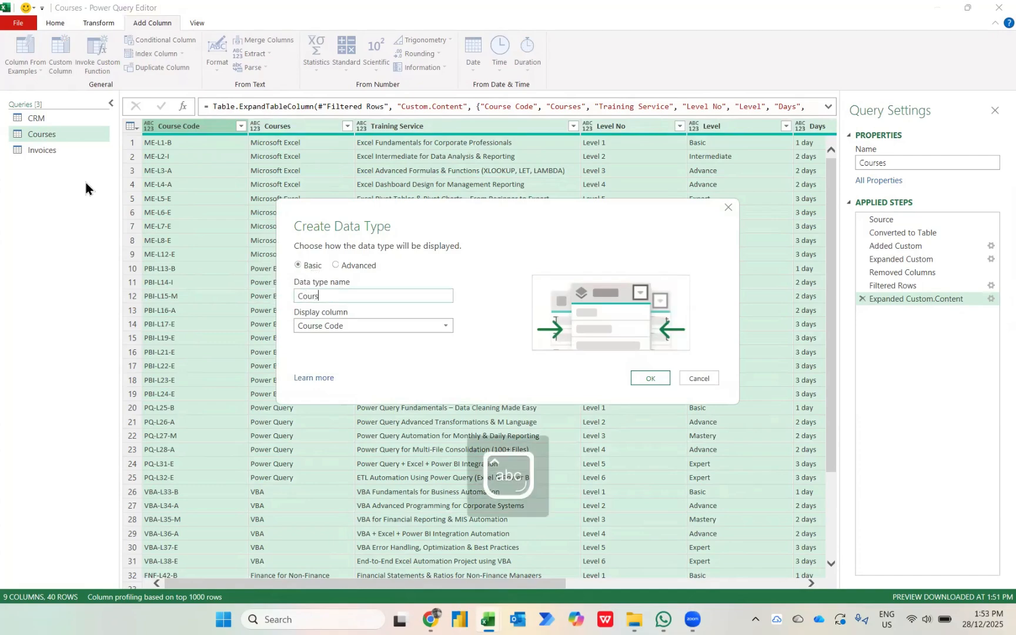
text(e)
click(373, 327)
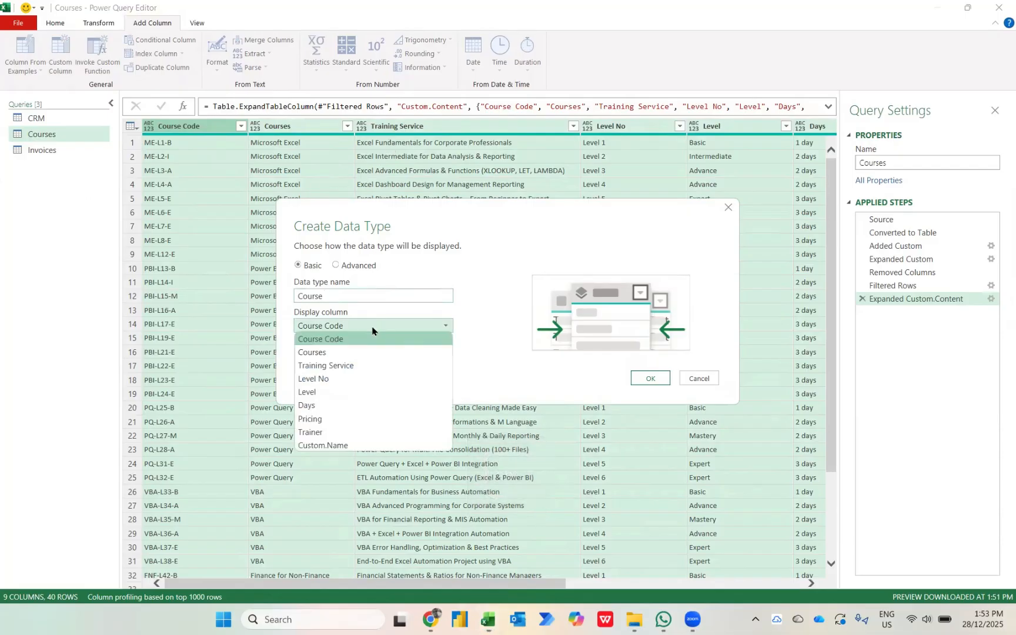
click(340, 365)
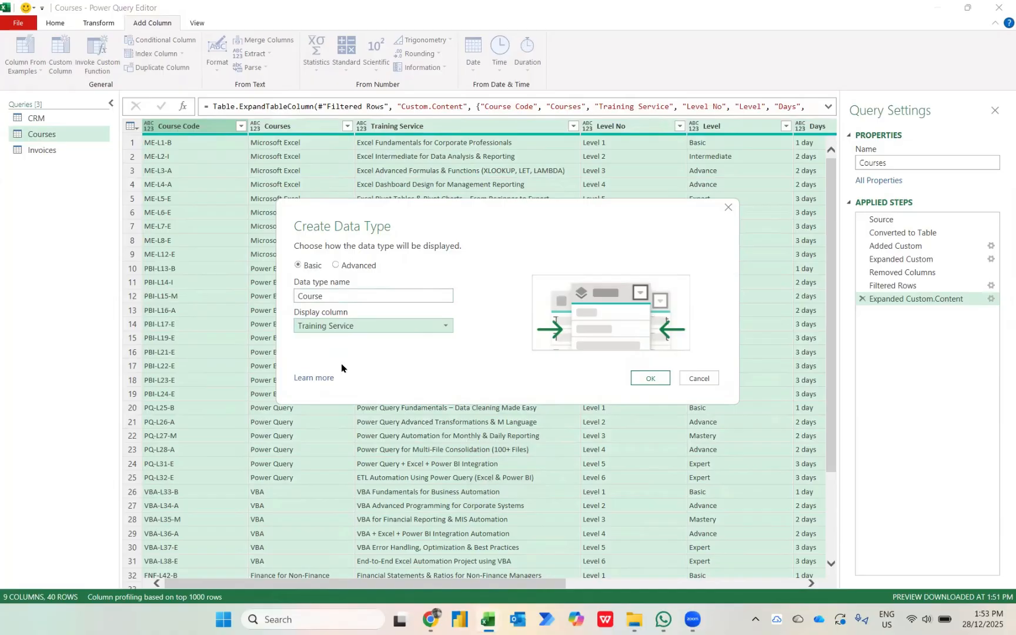
click(653, 379)
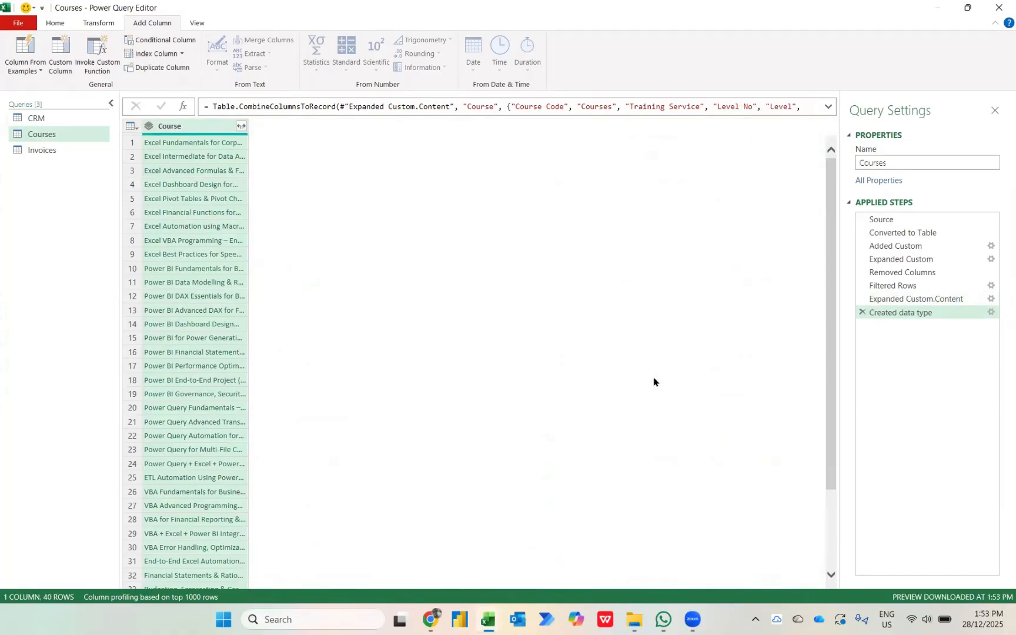
Combine all columns of the Invoices query into a data type named Invoices with Invoice No as the display column.
click(40, 152)
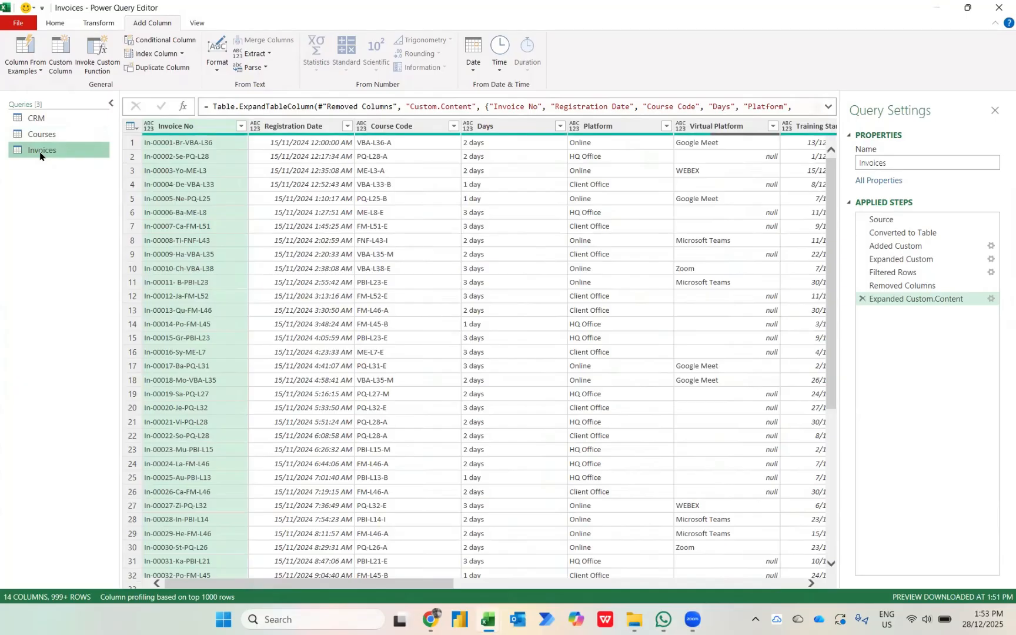
click(196, 126)
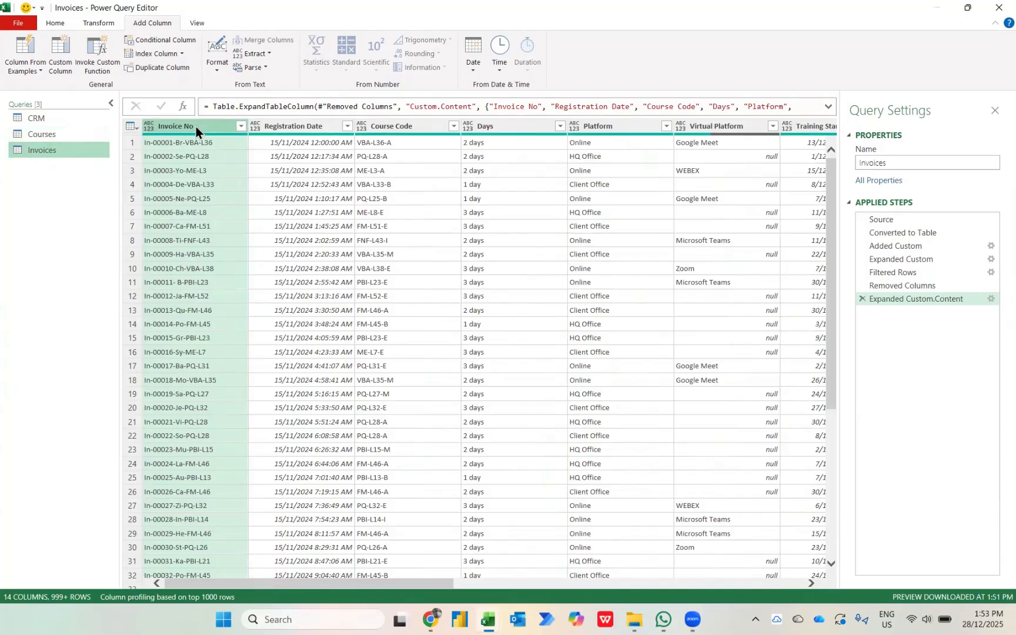
key(ctrl+a)
right_click(196, 127)
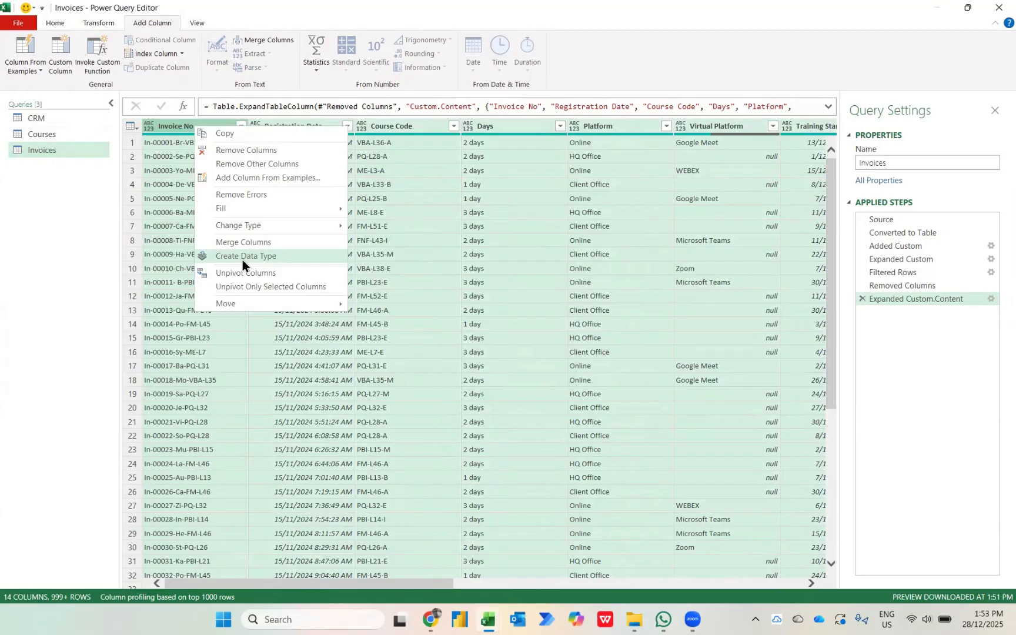
click(265, 261)
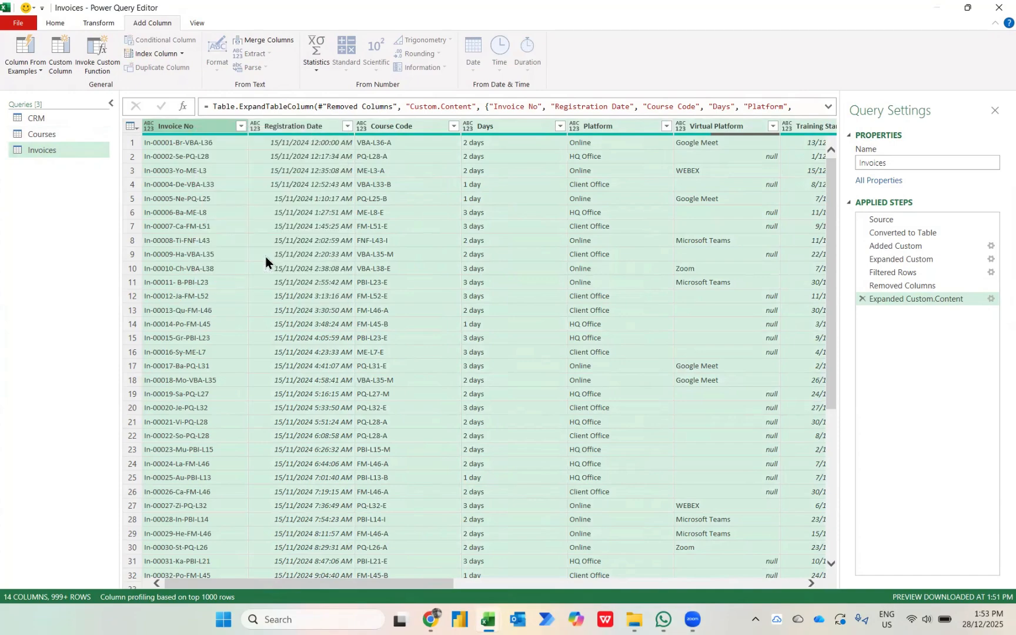
click(352, 325)
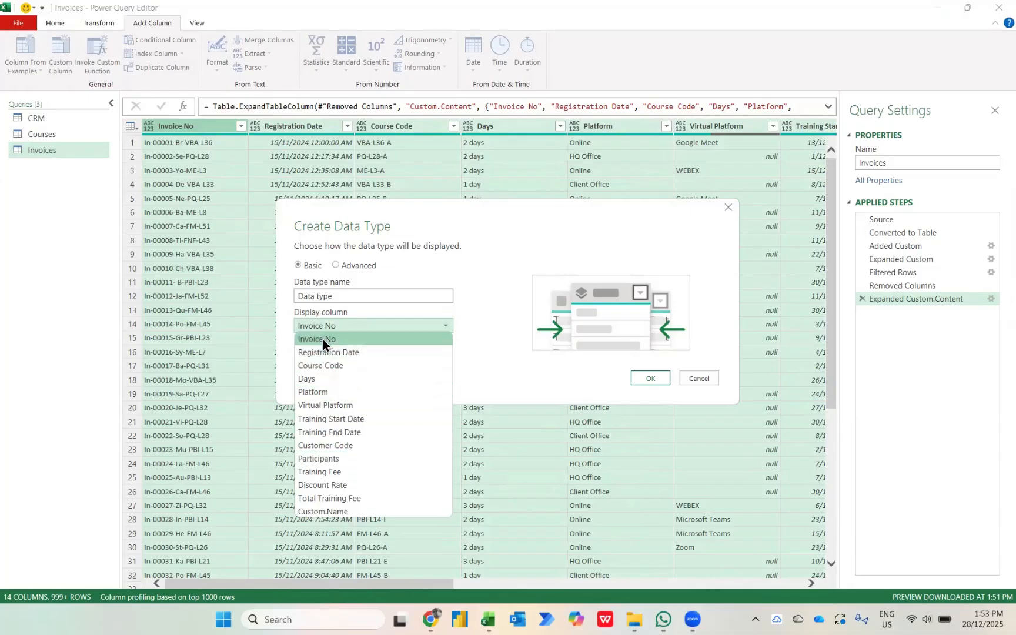
click(323, 339)
click(342, 302)
key(ctrl+a)
key(BackSpace)
text(I)
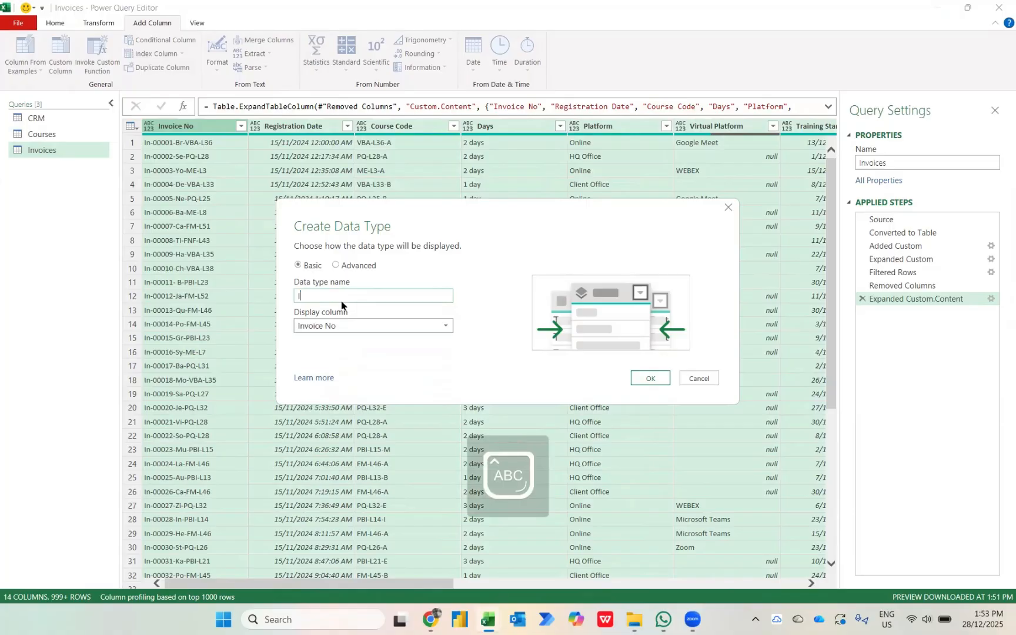
key(Caps_Lock)
text(nvoices)
click(653, 380)
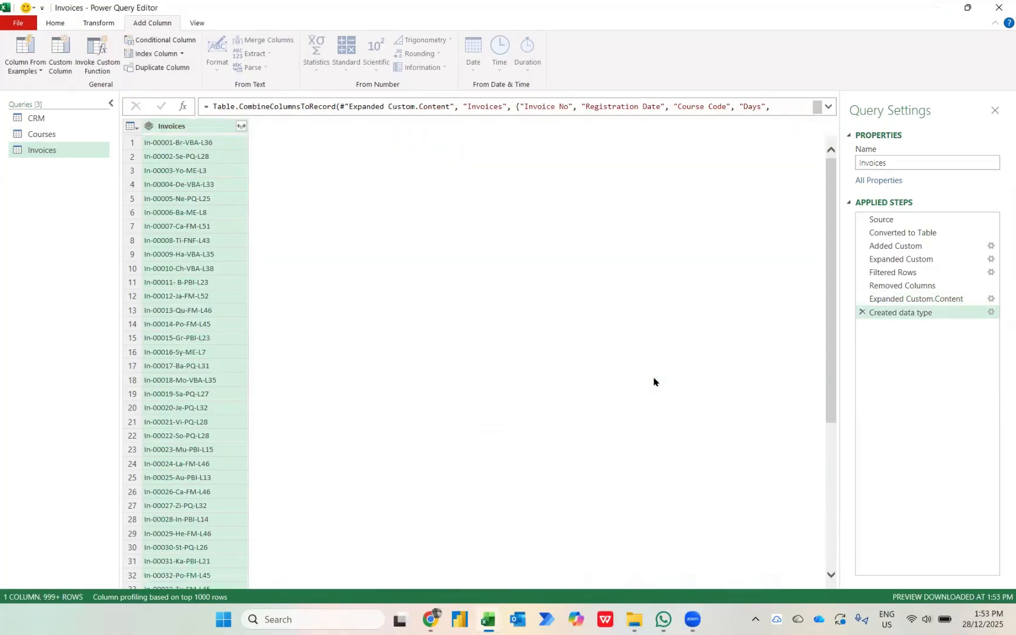
Close the query editor and load the three queries to the workbook as connections only.
click(54, 23)
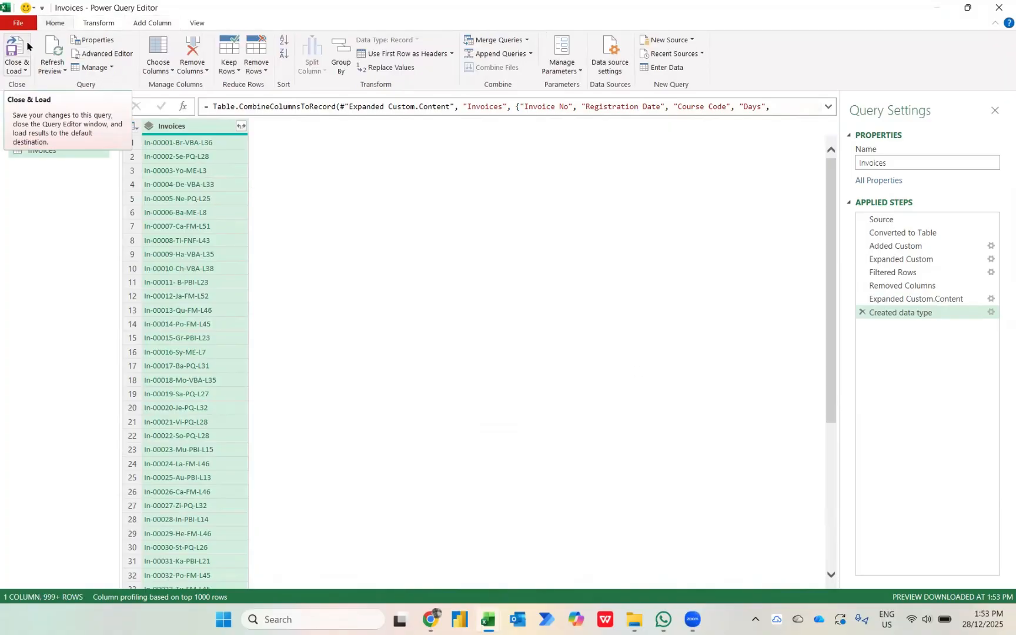
click(18, 70)
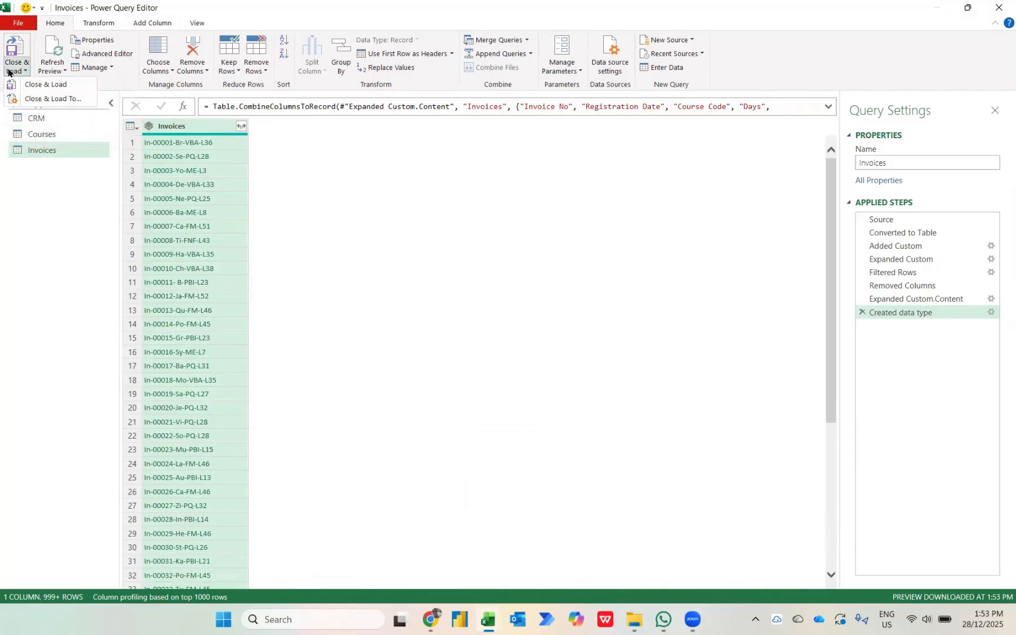
click(40, 95)
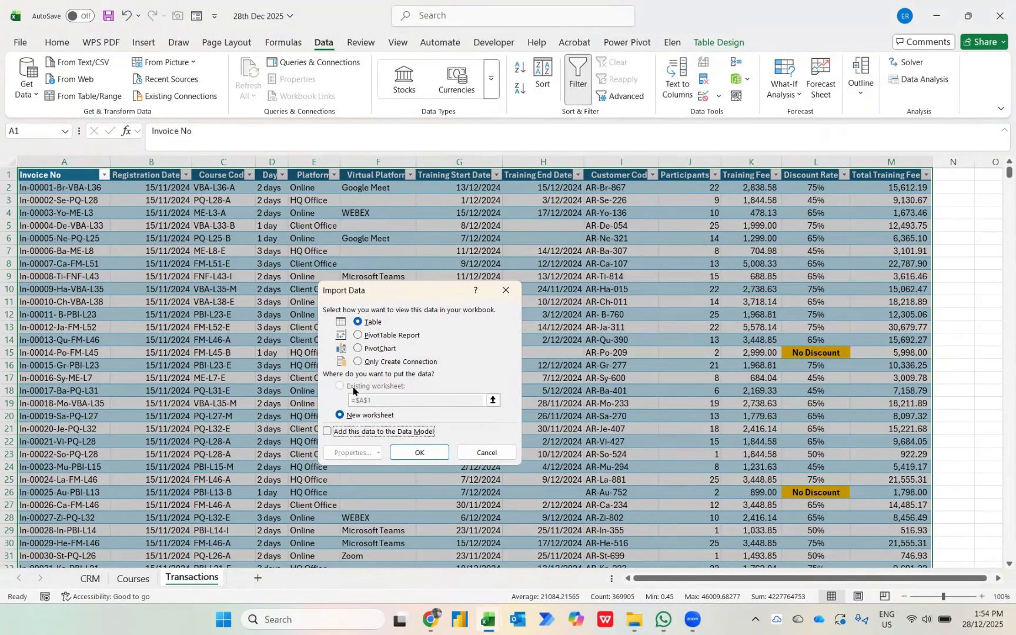
click(390, 362)
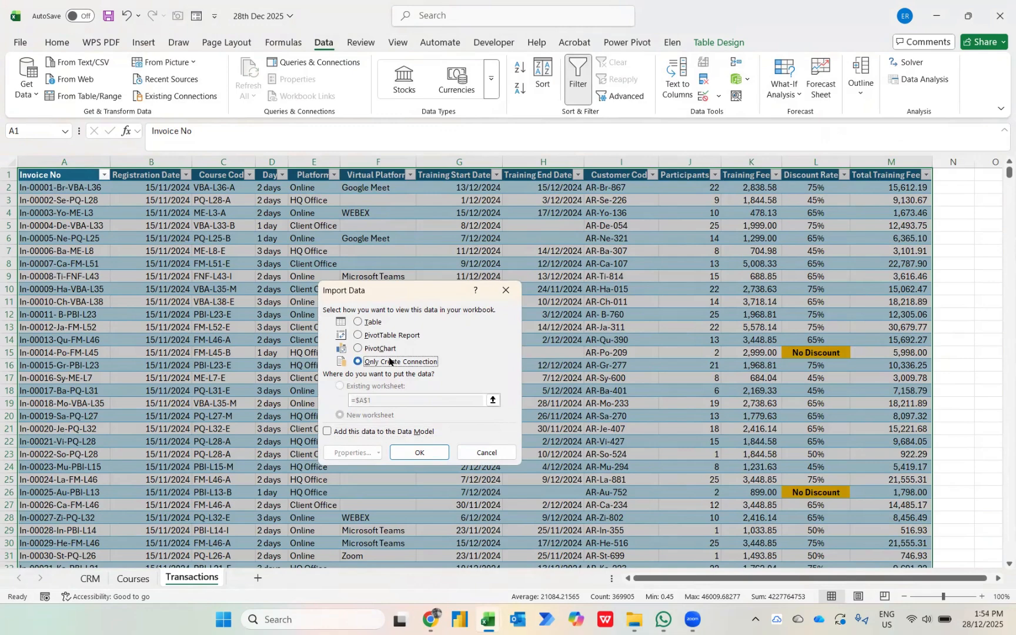
click(415, 451)
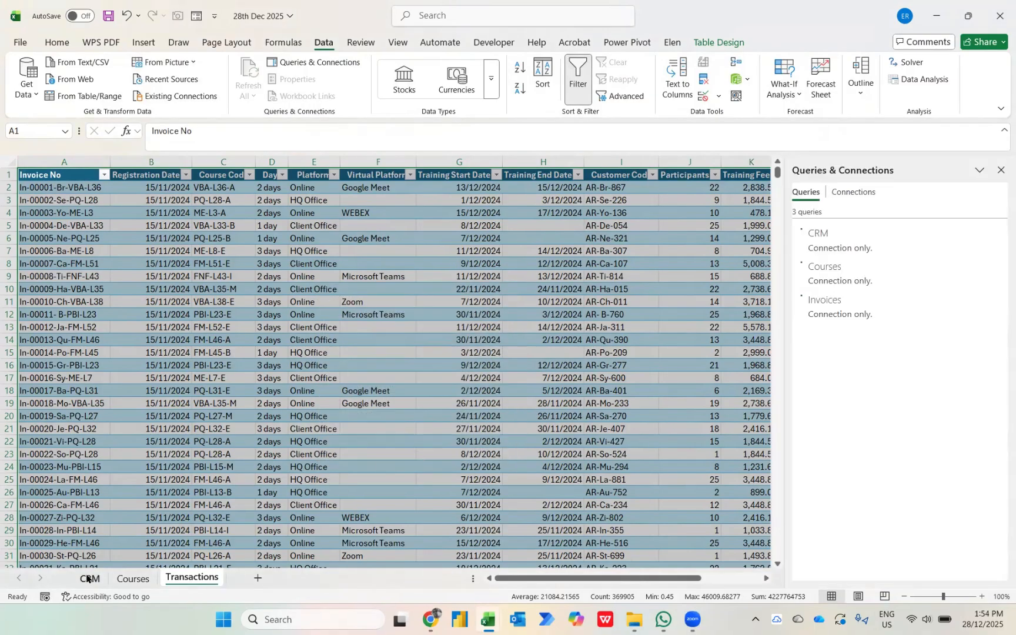
Insert a new worksheet before the CRM sheet and load the CRM query into it as a table at cell A1.
click(88, 579)
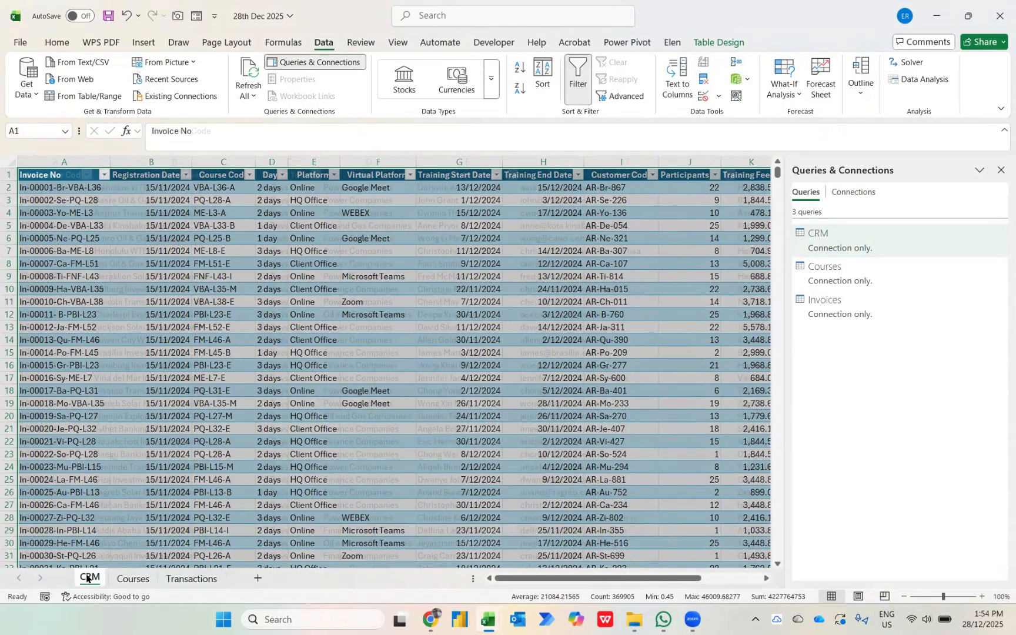
key(shift+F11)
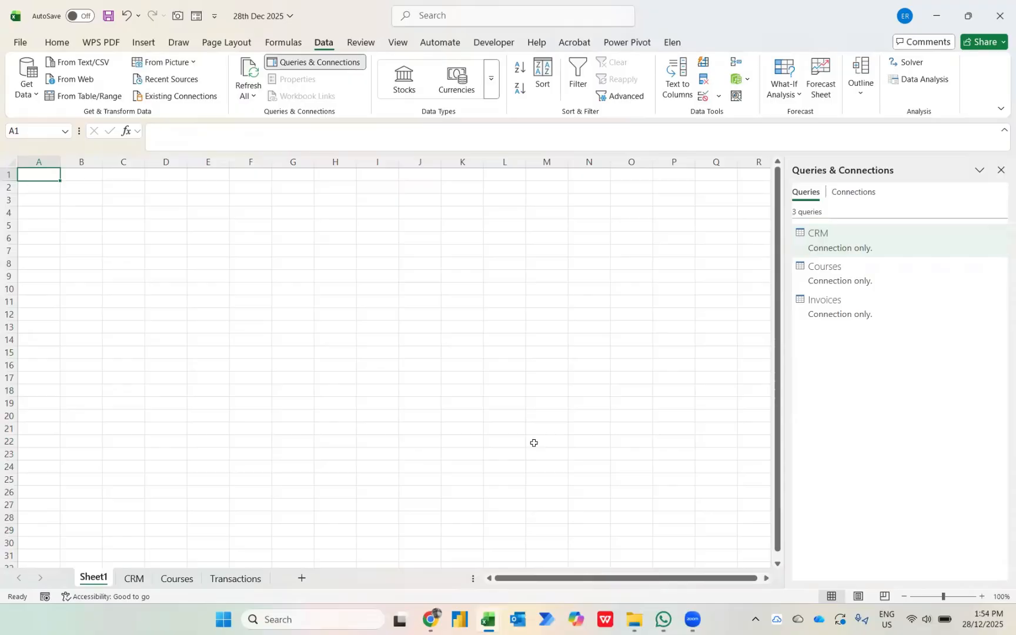
right_click(837, 242)
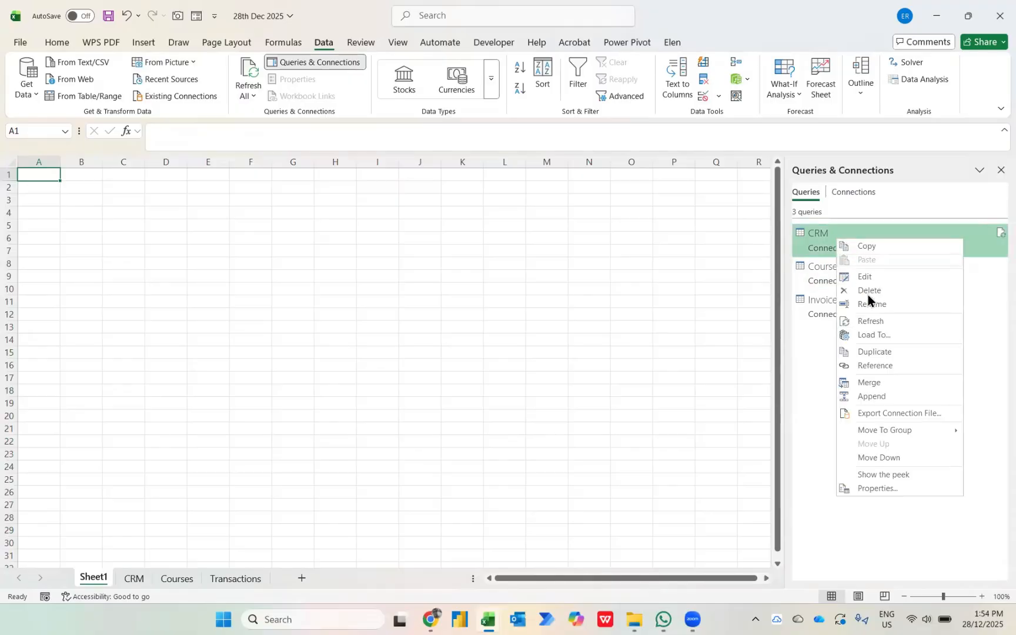
click(879, 337)
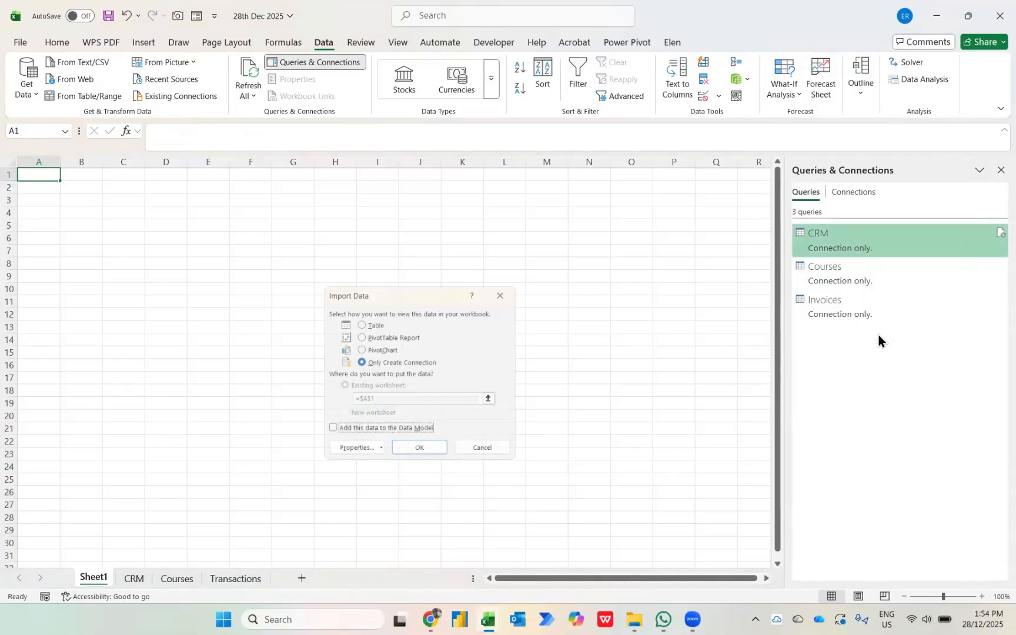
click(372, 324)
click(411, 450)
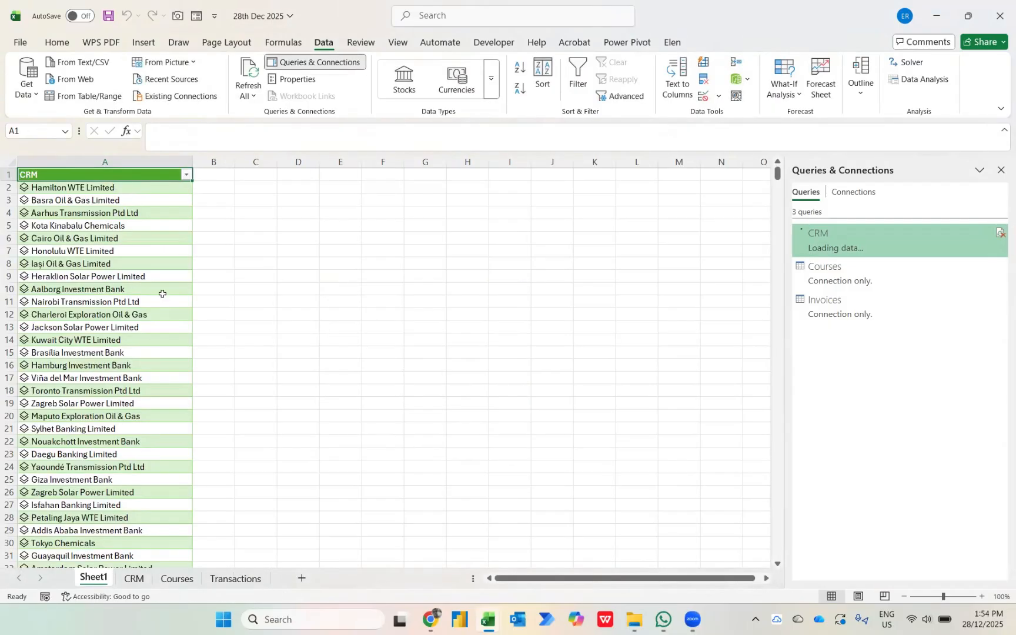
Load the Courses query into the same worksheet as a table at cell F1.
key(Right)
key(Right)
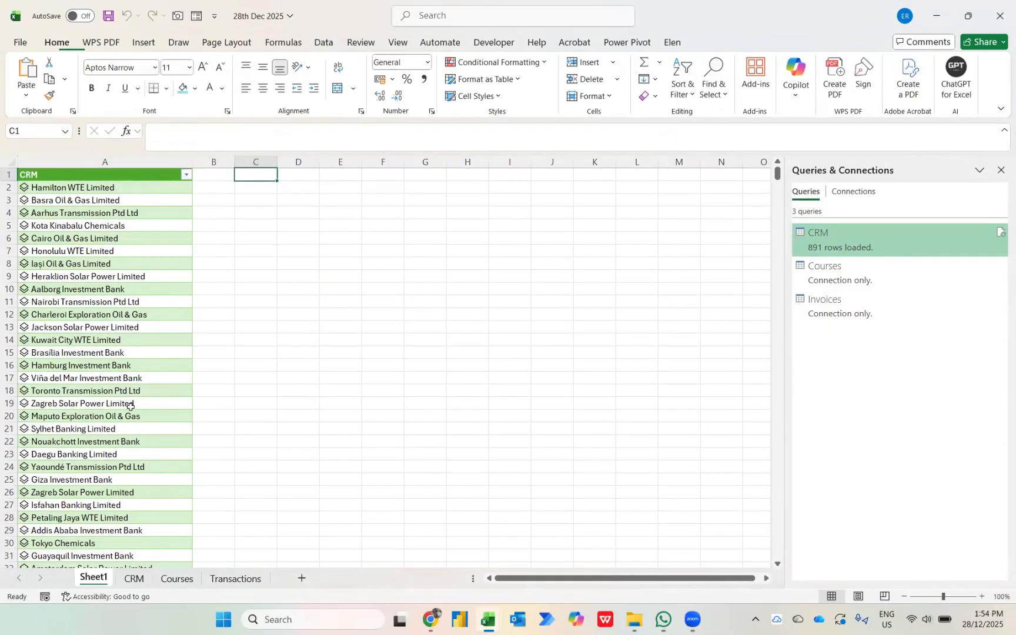
key(Right)
key(Right)
key(Right)
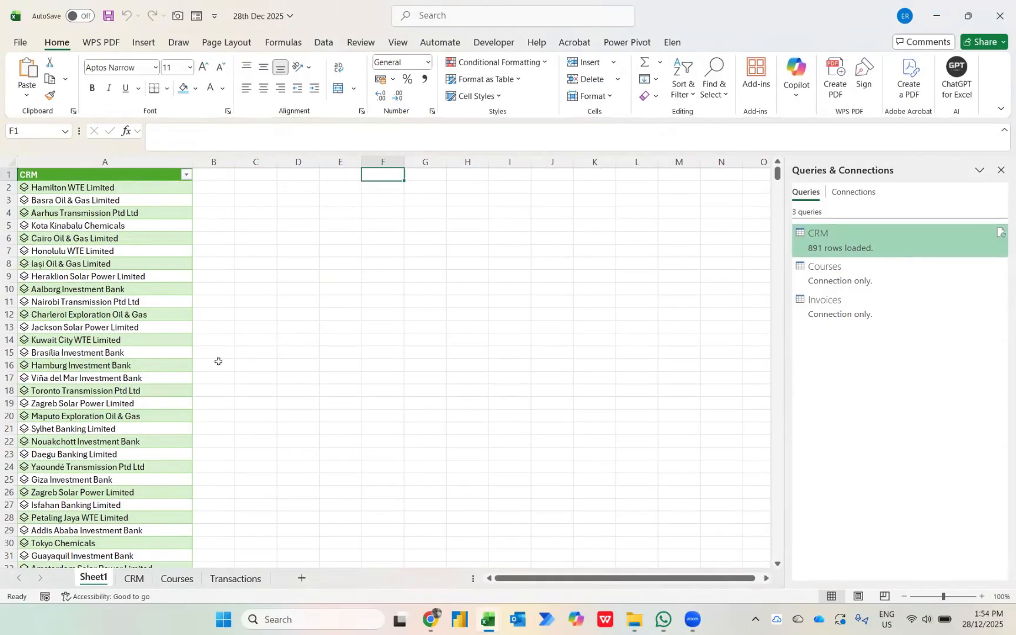
right_click(859, 268)
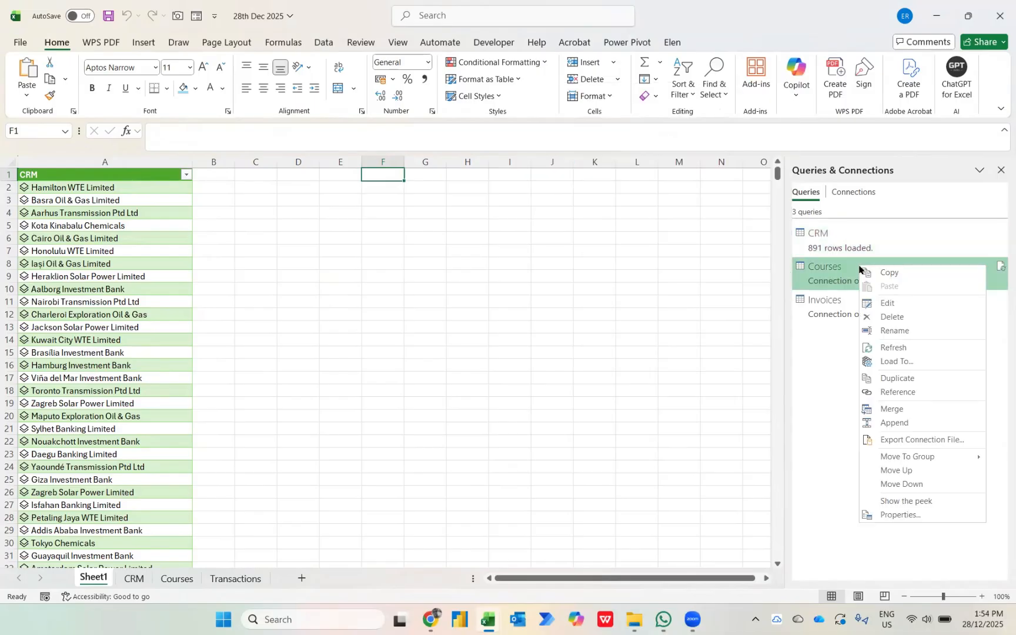
click(896, 362)
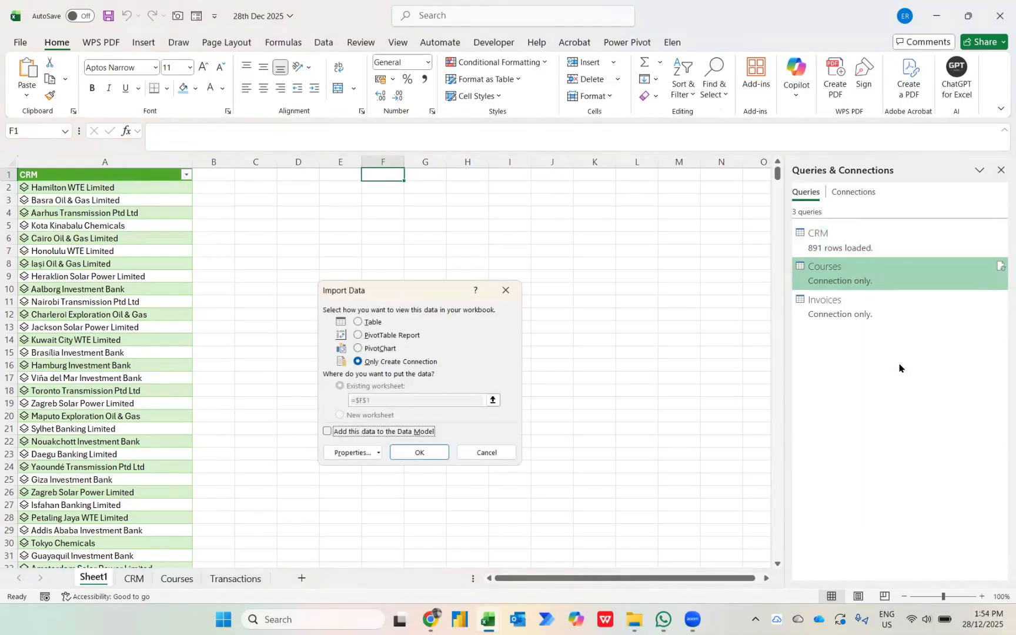
key(alt+t)
key(Return)
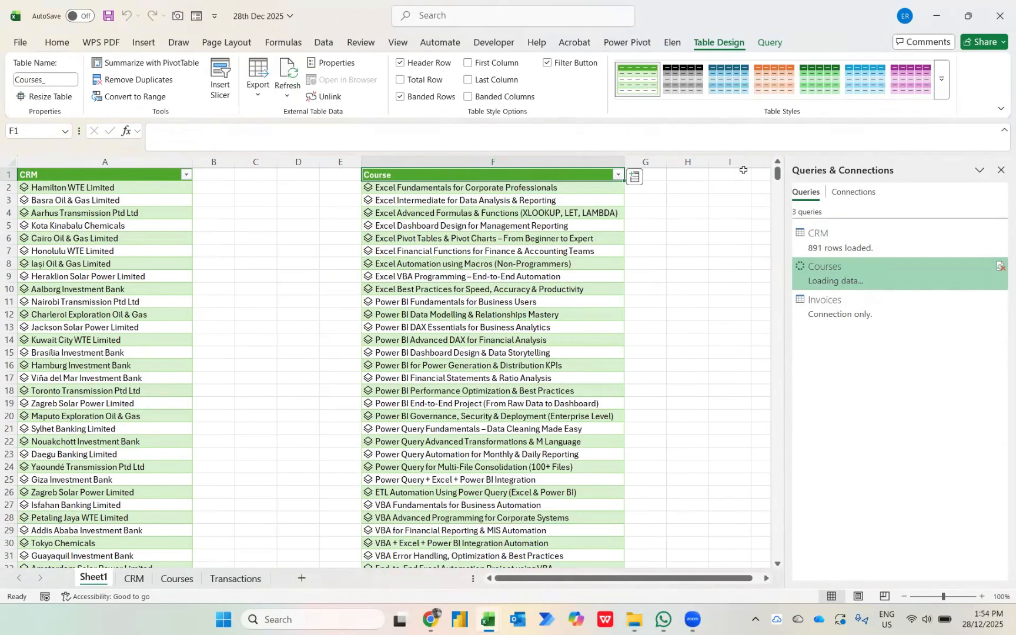
Load the Invoices query into the same worksheet as a table at cell K1.
click(758, 174)
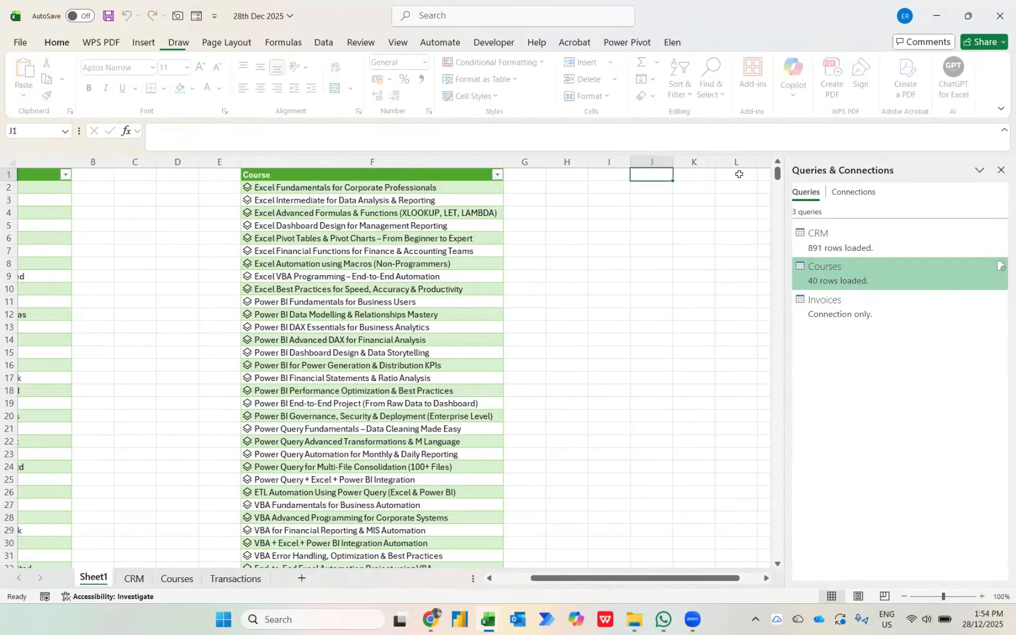
right_click(631, 173)
click(631, 174)
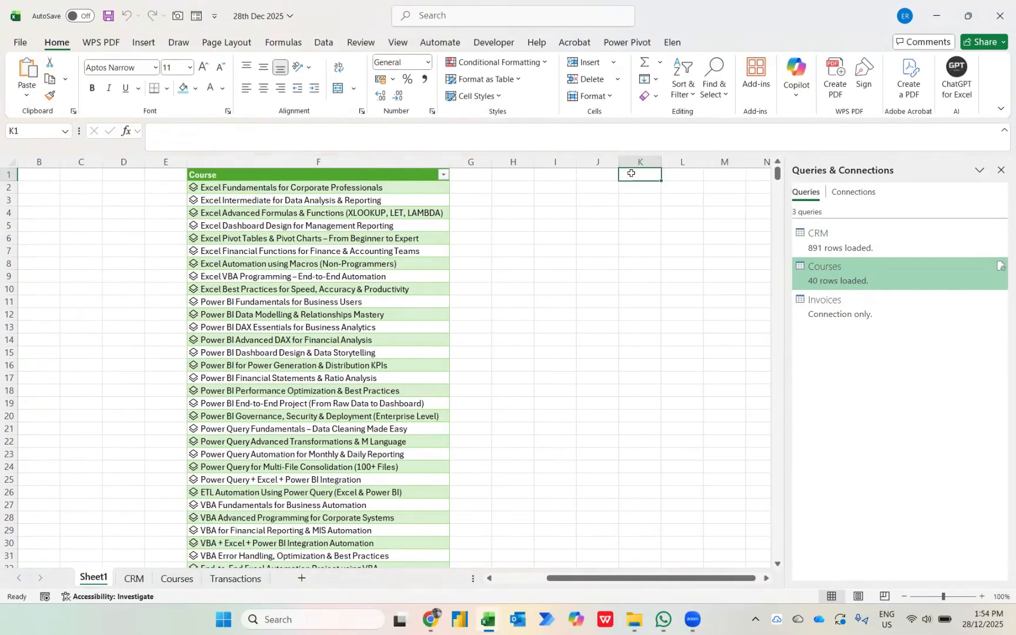
right_click(831, 312)
click(873, 413)
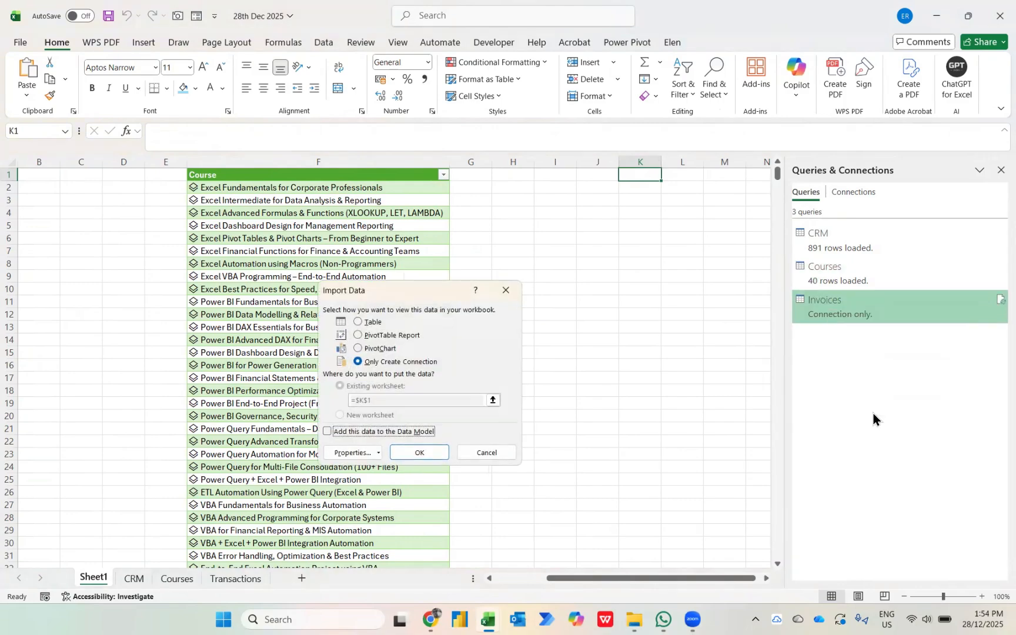
key(alt+t)
key(Return)
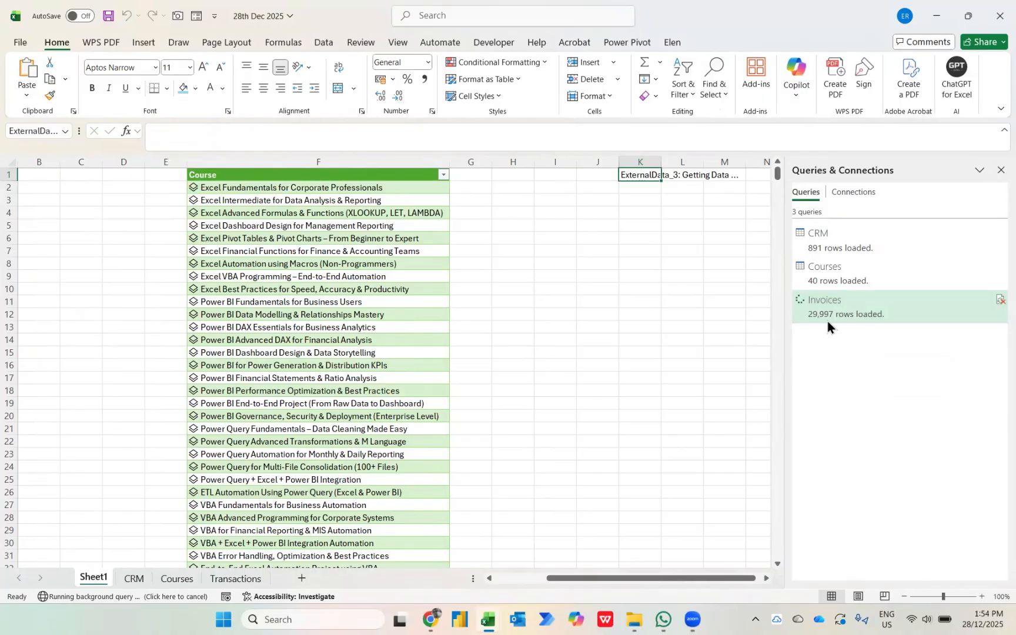
mouse_move(827, 320)
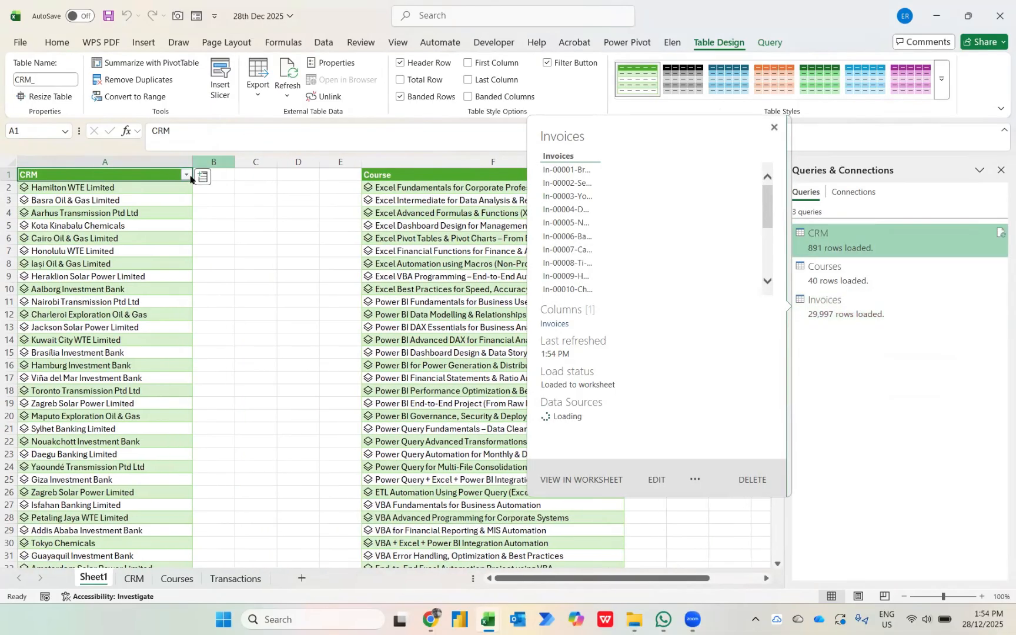
Review the three loaded tables, insert a new worksheet before Sheet1 and enter the label "Customer Name" in cell B2.
scroll(465, 240, right, 3)
scroll(465, 241, right, 2)
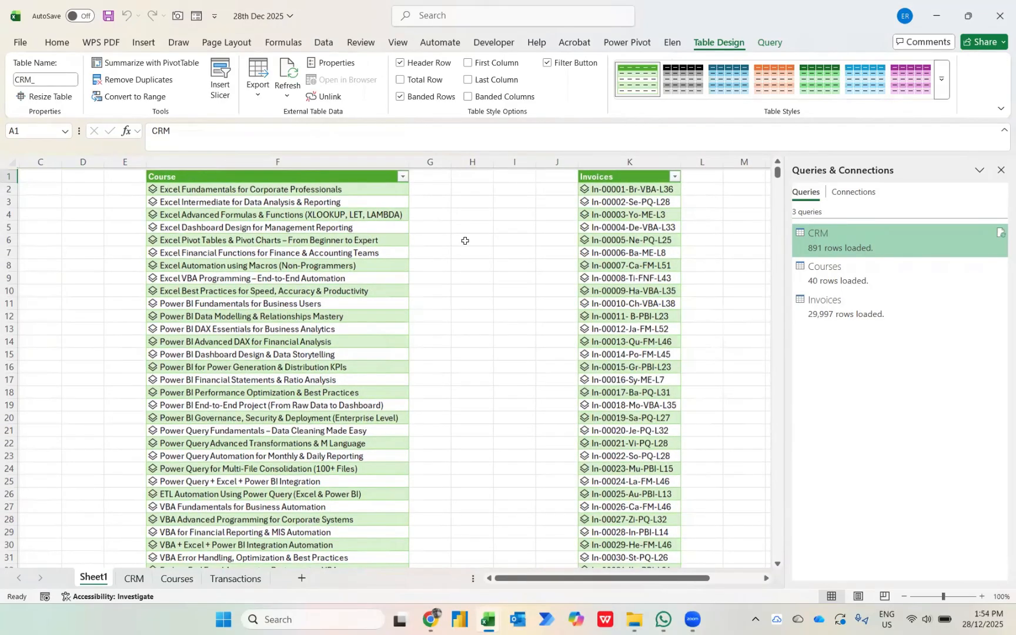
scroll(464, 241, left, 2)
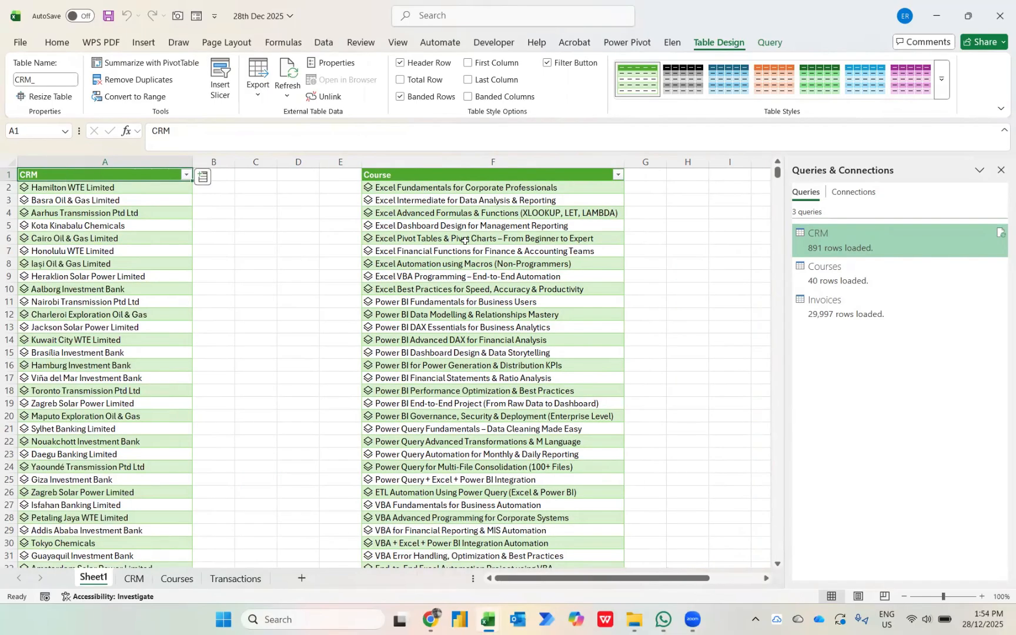
key(shift+F11)
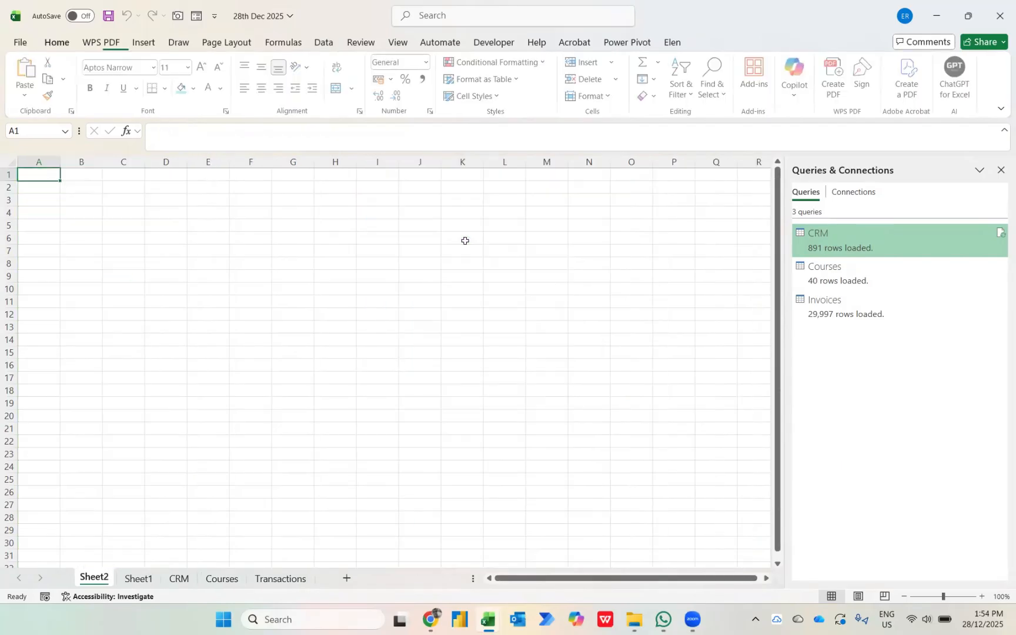
key(Down)
key(Right)
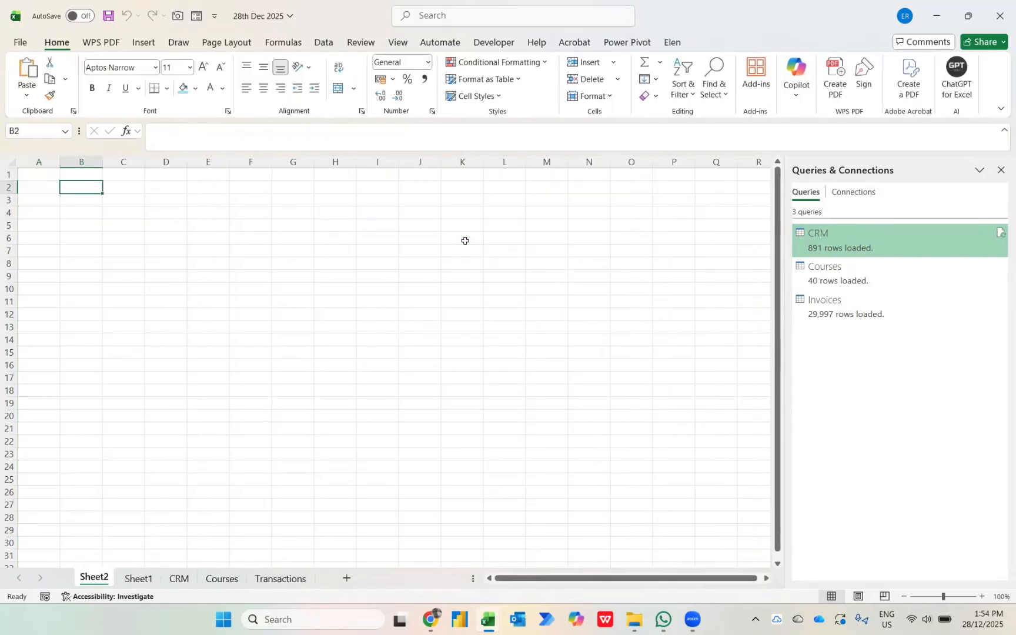
text(Custo)
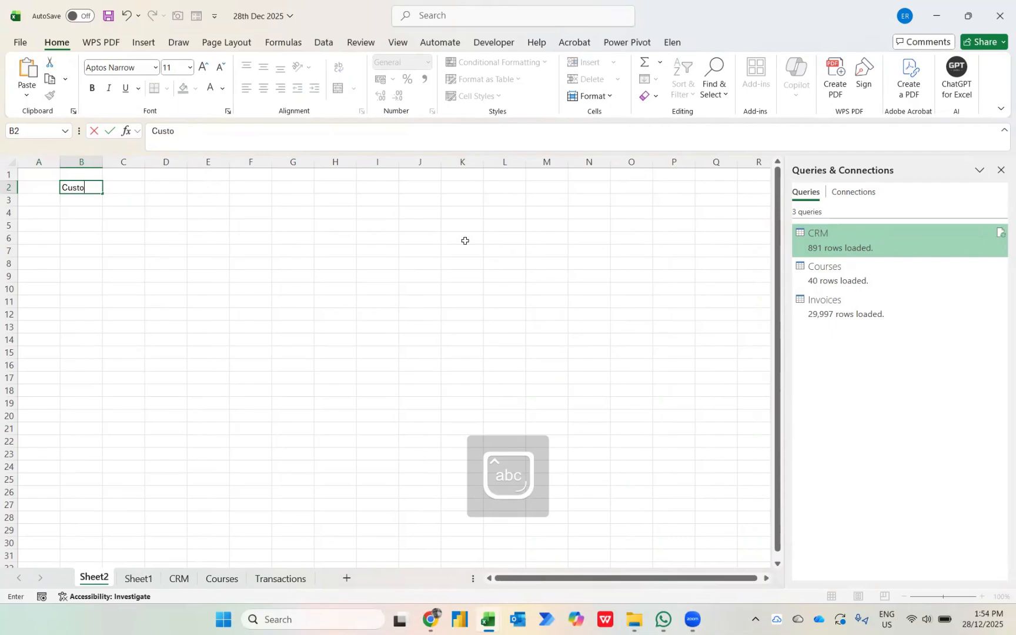
text(mer Name)
key(Return)
key(Up)
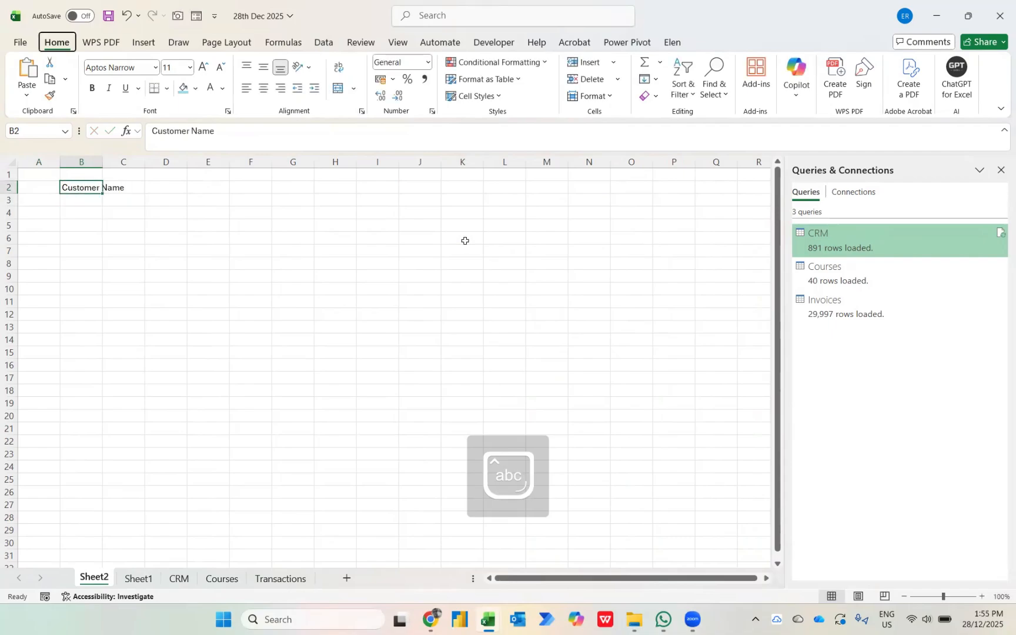
Fit column B to its contents and extend the label in B2 to "Customer Name :".
key(h)
key(o)
key(i)
key(F2)
text(:)
key(Return)
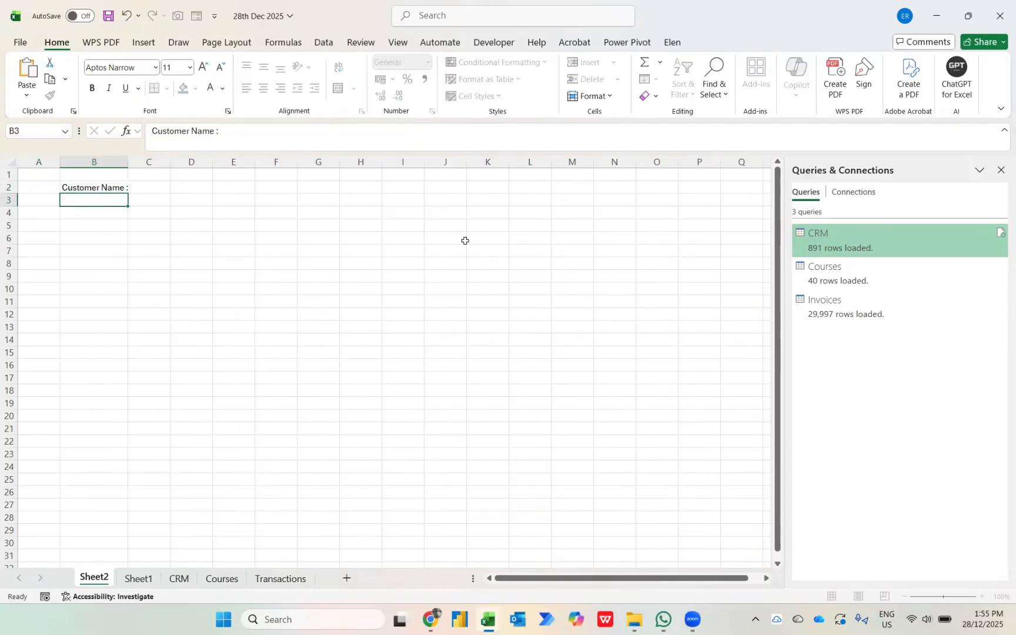
key(Up)
key(Right)
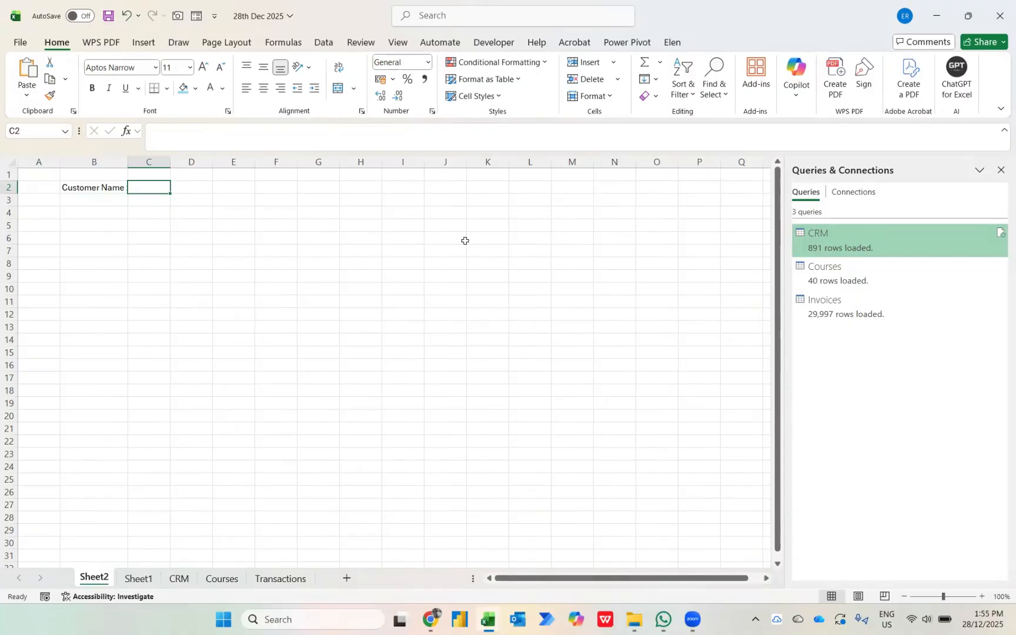
Define the workbook-scoped name _CRM for all the data rows of the CRM table on Sheet1.
key(ctrl+Page_Down)
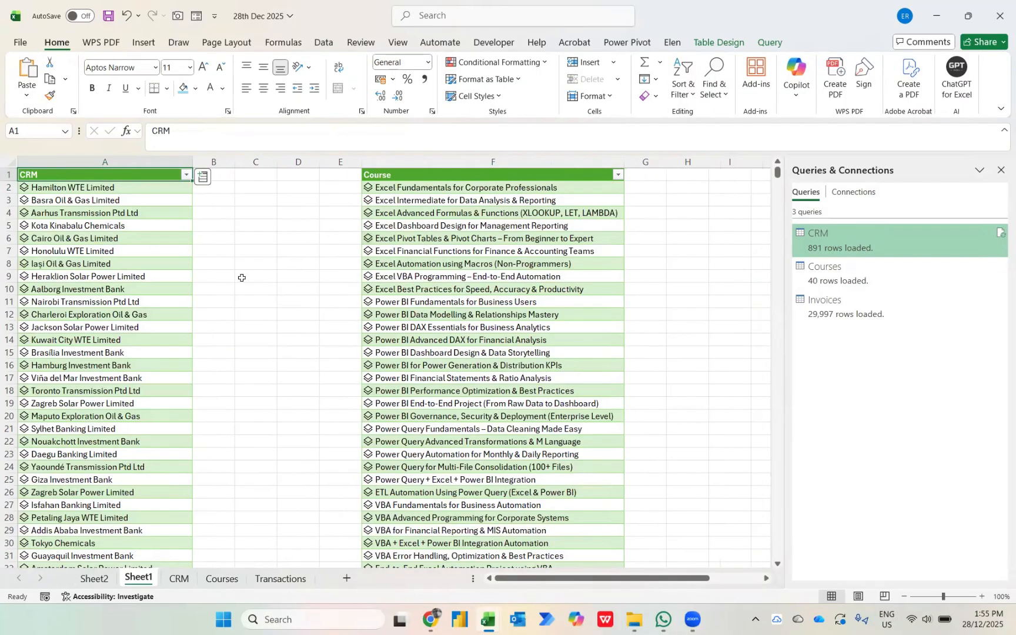
key(Down)
key(ctrl+shift+Down)
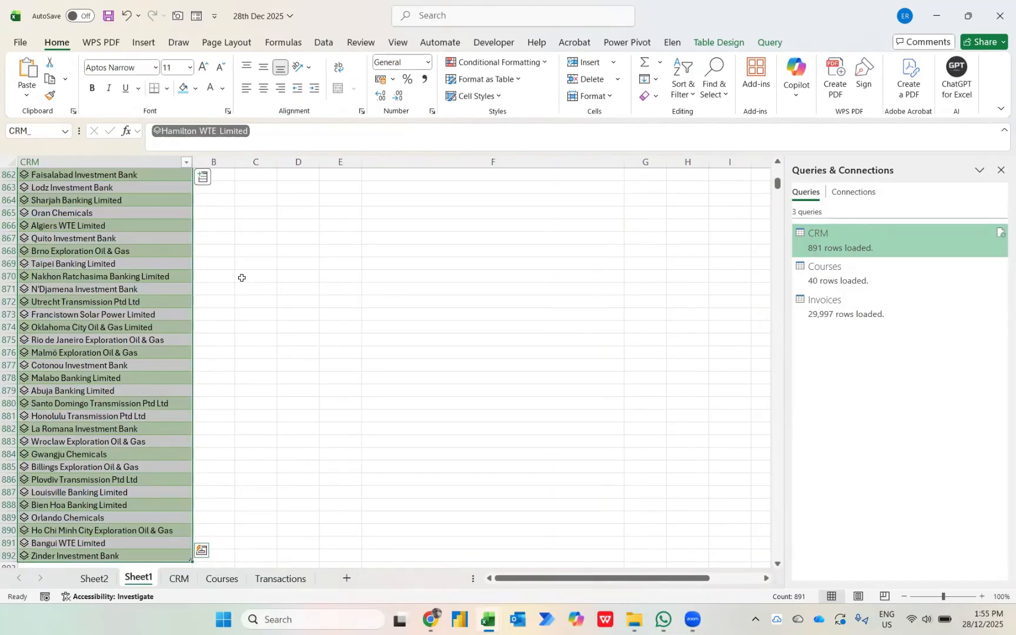
click(284, 44)
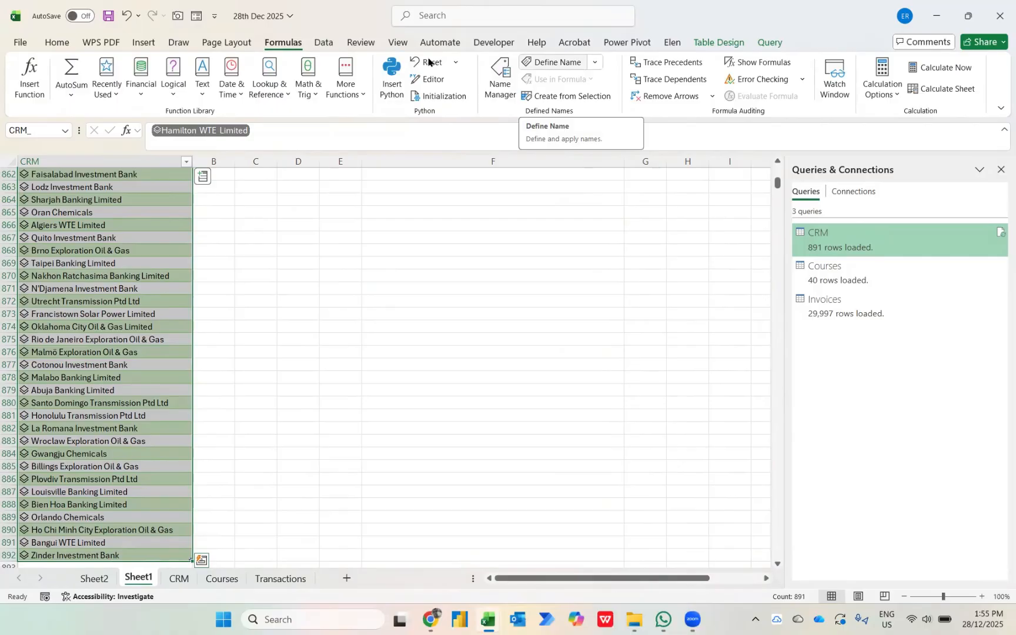
key(ctrl+BackSpace)
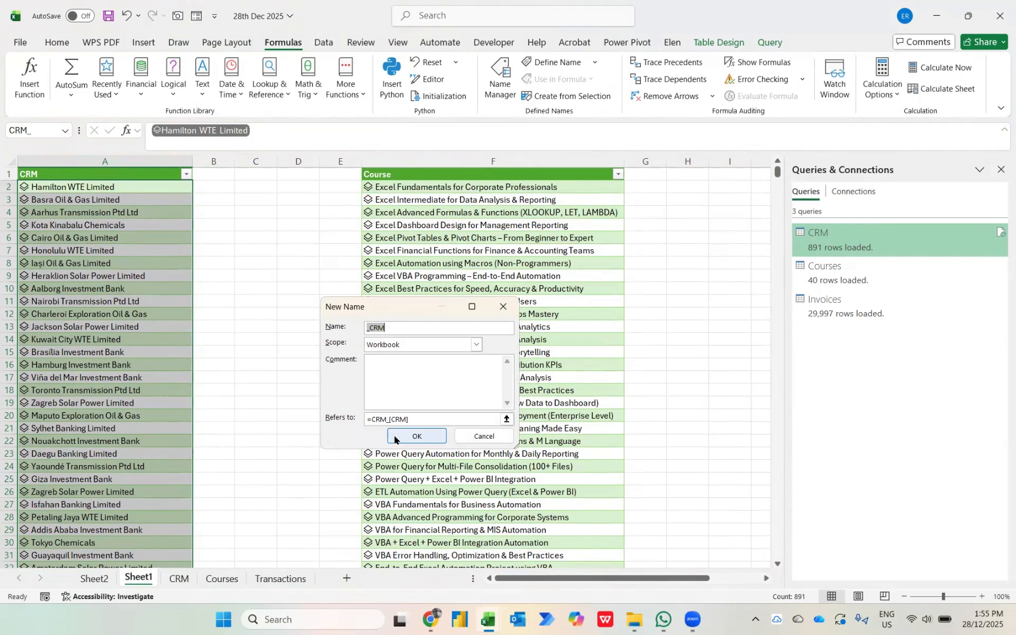
click(414, 436)
Add list data validation to cell C2 on Sheet2 with the named range _CRM as its source.
click(100, 577)
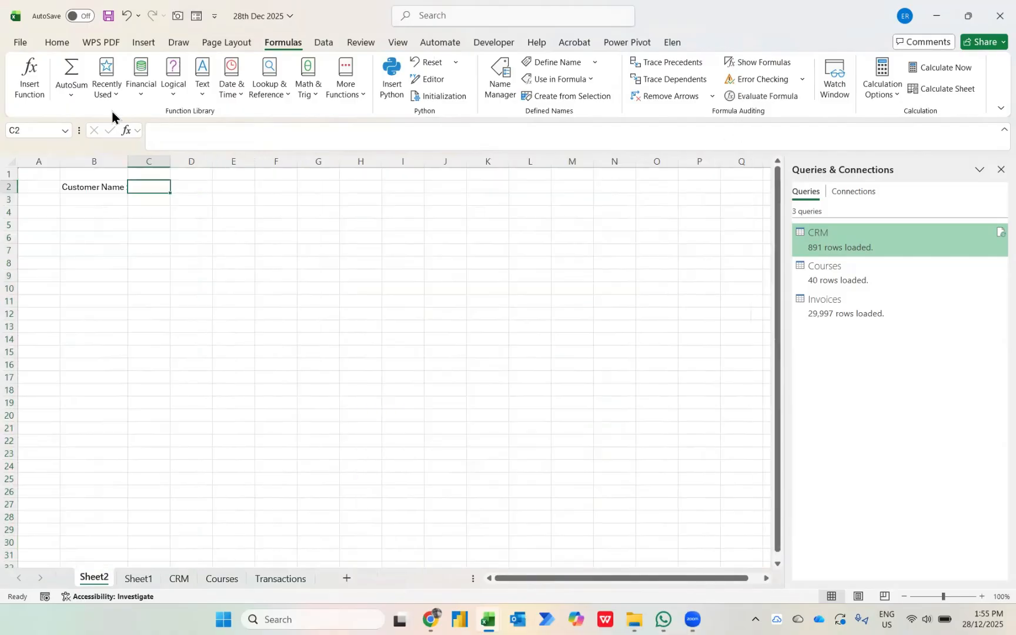
click(323, 42)
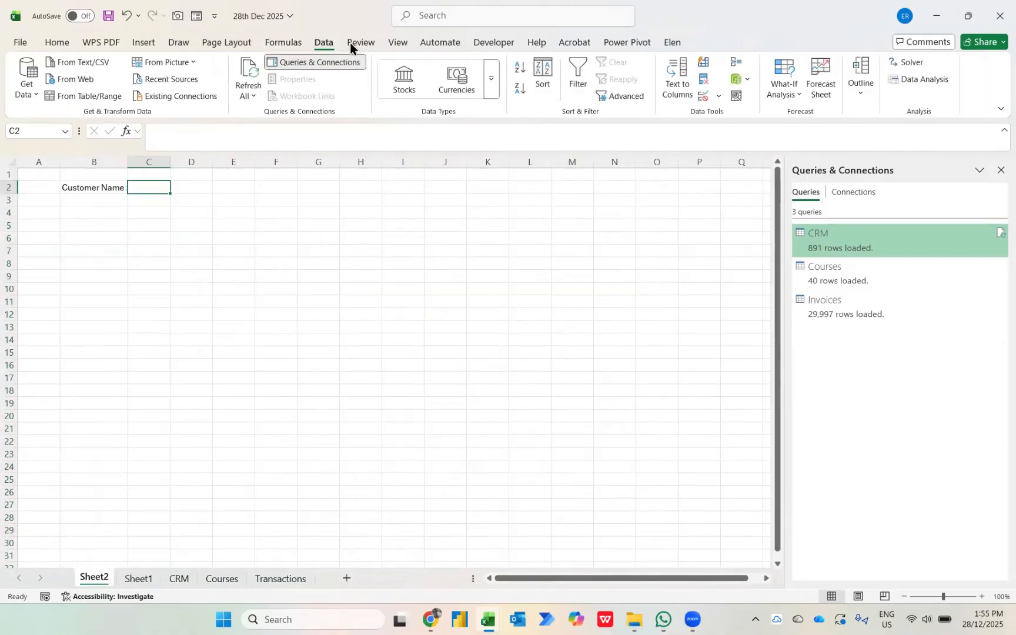
key(alt+a)
key(v)
key(v)
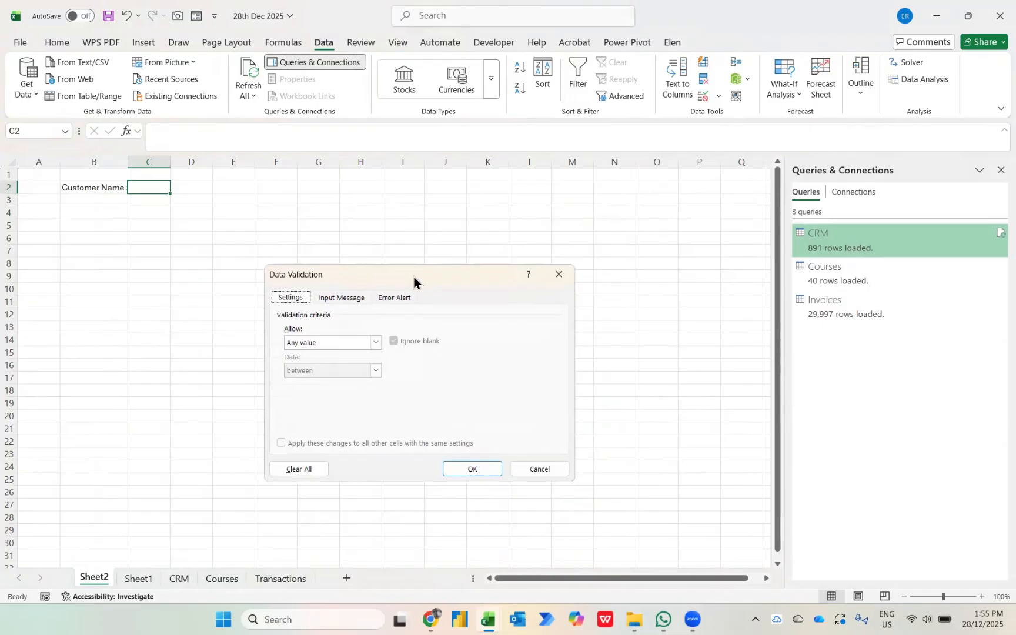
click(367, 341)
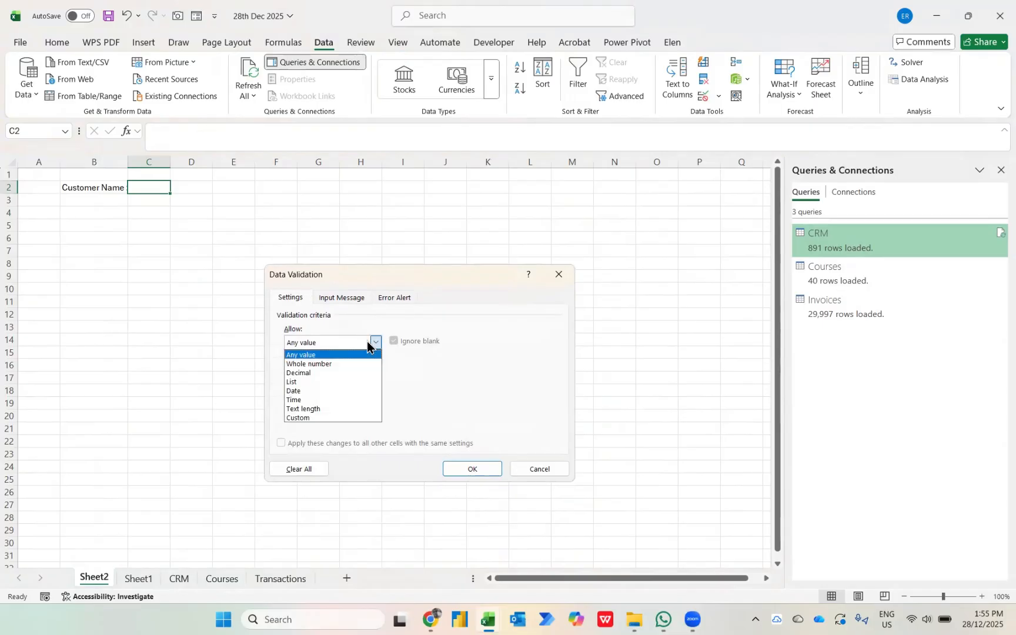
click(297, 383)
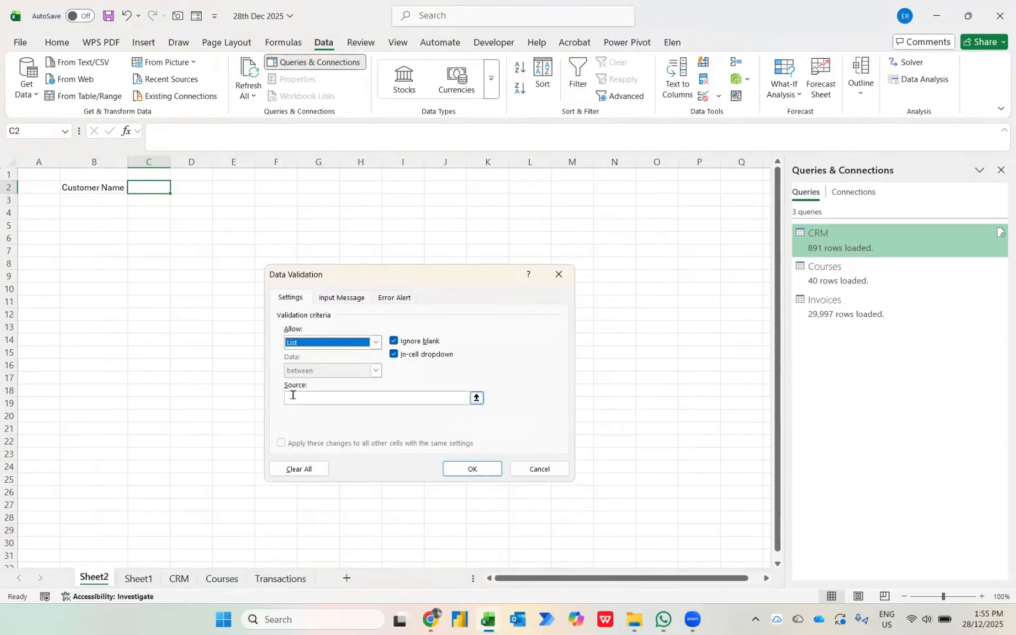
click(293, 396)
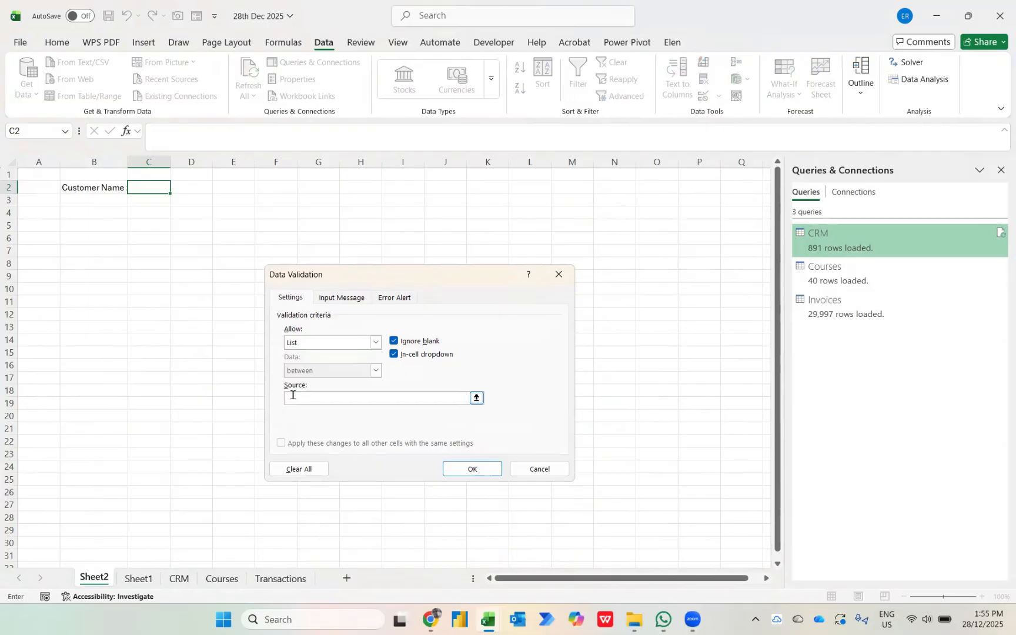
key(F3)
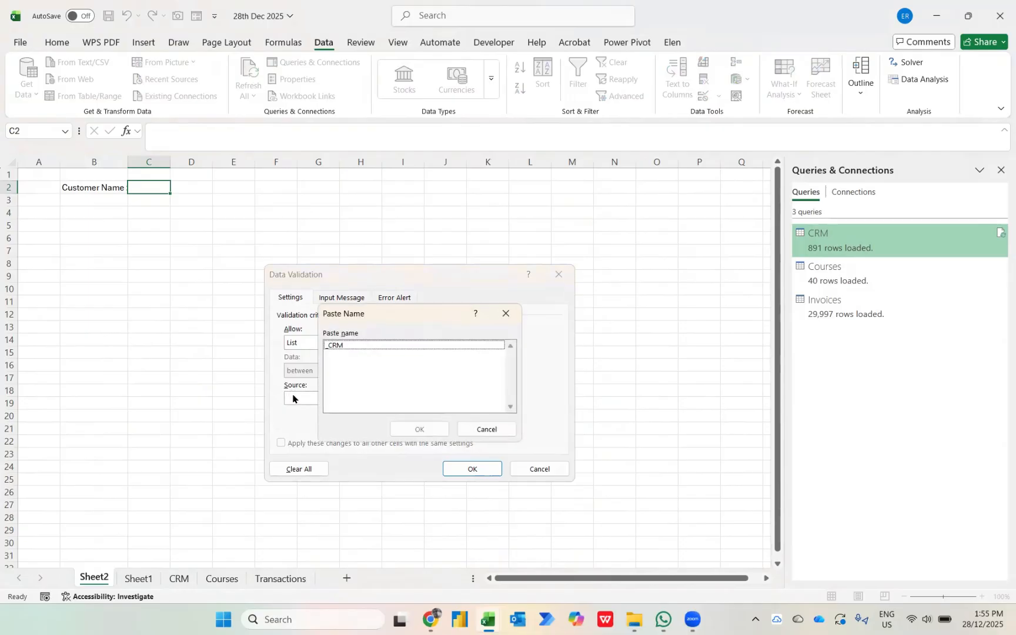
click(332, 346)
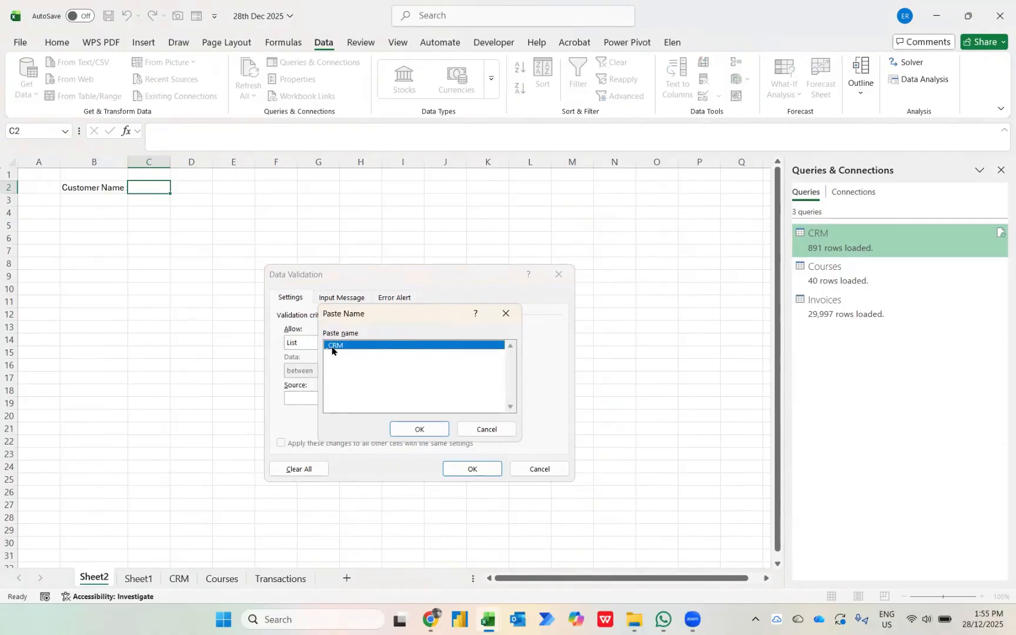
click(411, 428)
click(487, 471)
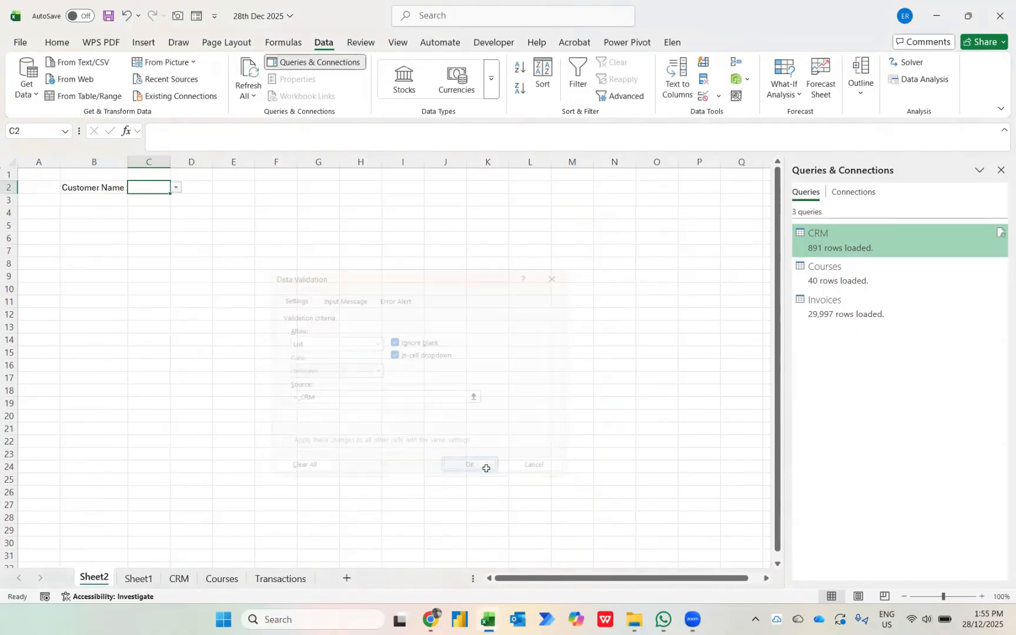
Try the C2 dropdown with Aarhus Transmission Ptd Ltd and switch the selection to Hamilton WTE Limited.
click(178, 187)
click(172, 222)
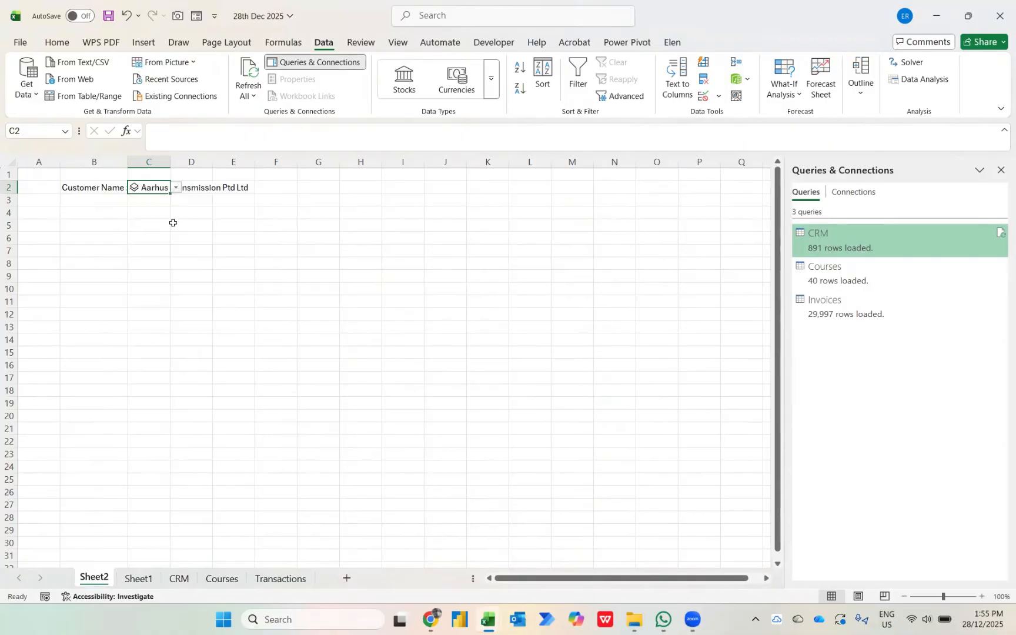
click(176, 188)
click(153, 202)
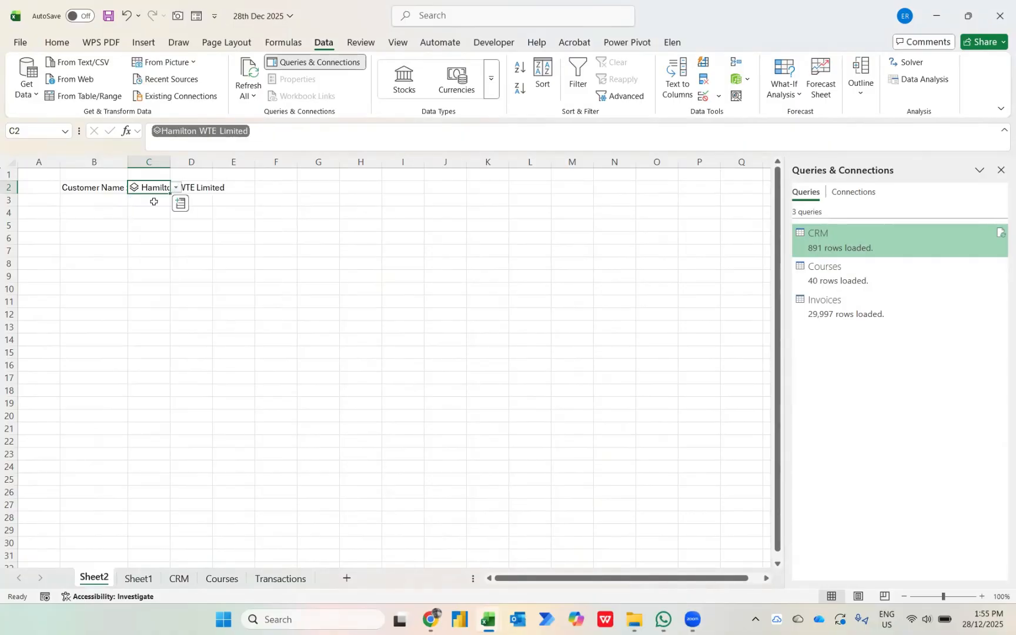
Enter the label "PIC :" in B3 and the label "Email :" in B4.
key(Return)
key(Left)
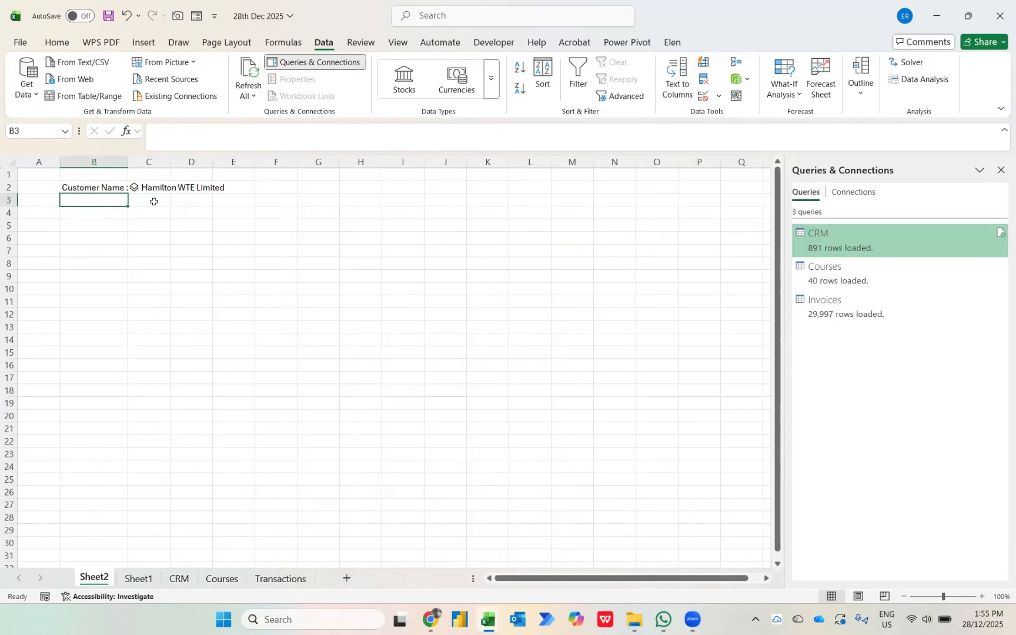
text(PIC :)
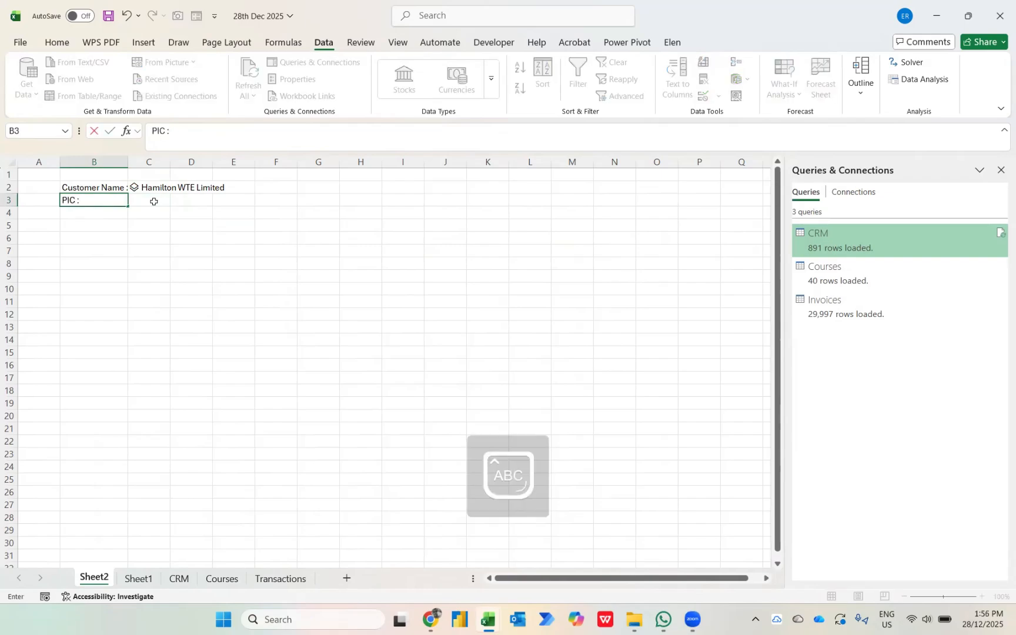
key(Return)
text(Email)
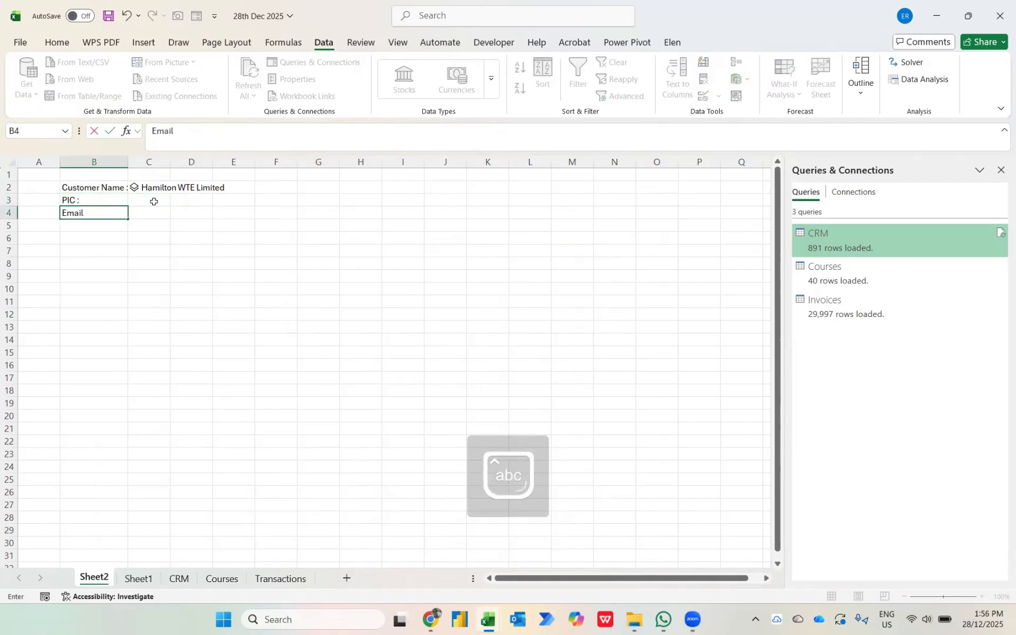
text( :)
key(Return)
Enter the label "Industry" in B5 below the Email label.
text(C)
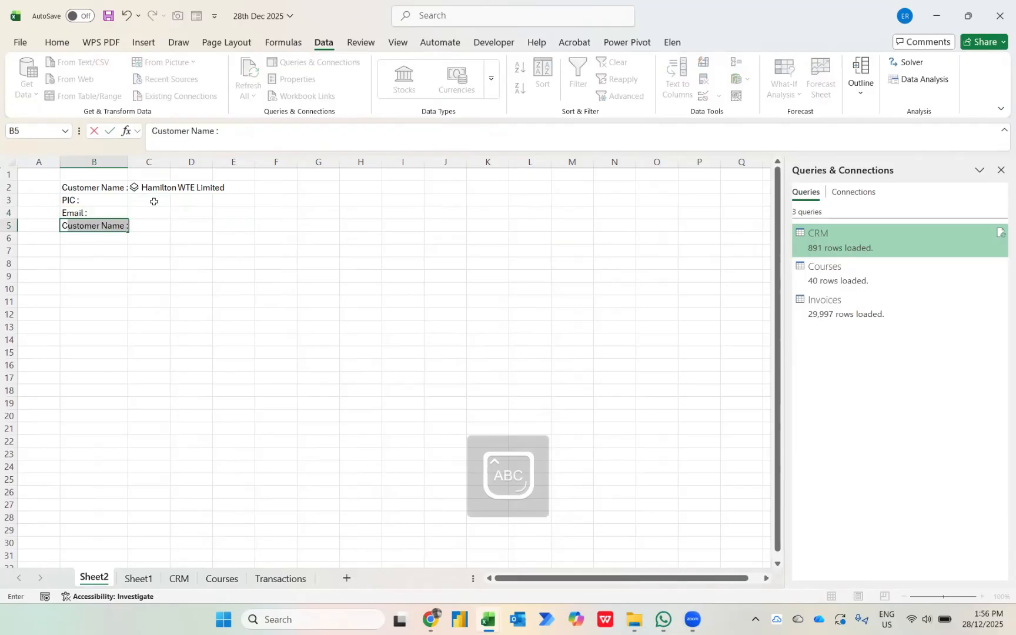
key(BackSpace)
key(BackSpace)
text(In)
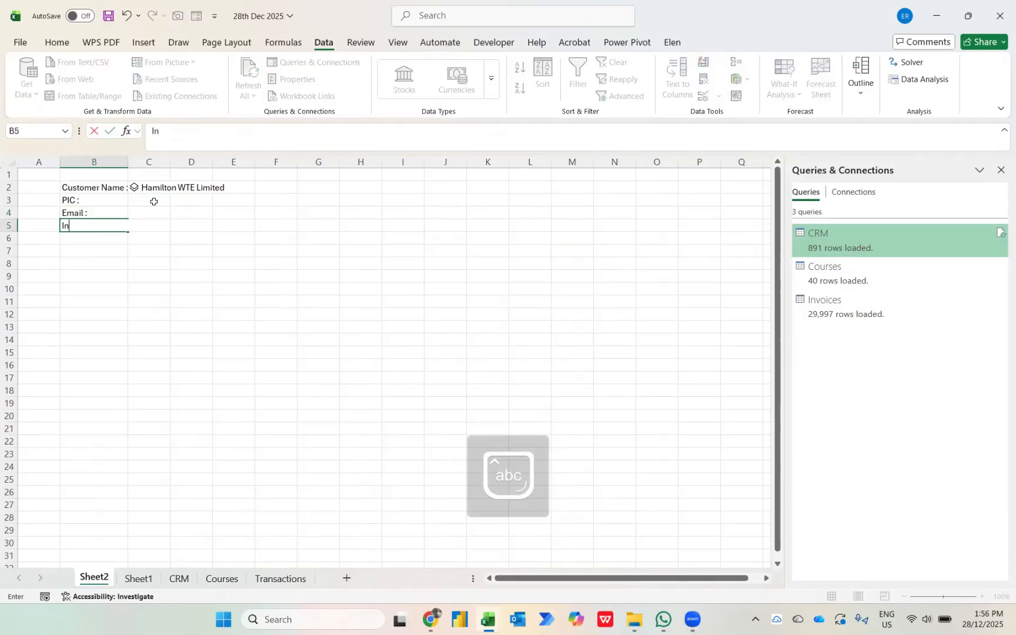
text(dus)
key(BackSpace)
key(BackSpace)
text(ustry)
key(Return)
Enter the labels "City :", "Country :" and "Region :" in cells B6 to B8.
text(City)
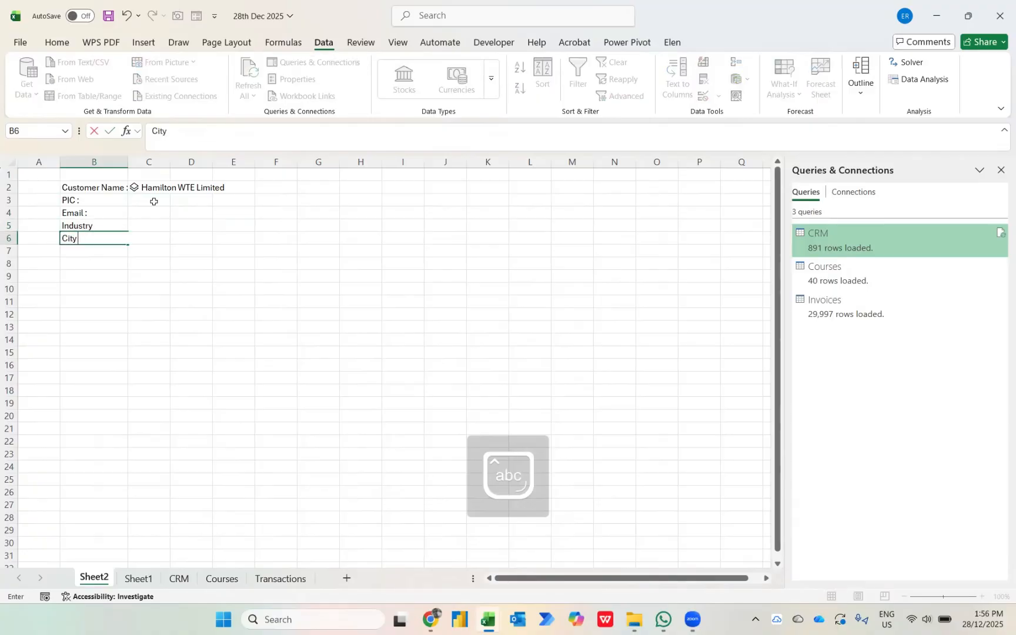
text( :)
key(Return)
text(Country)
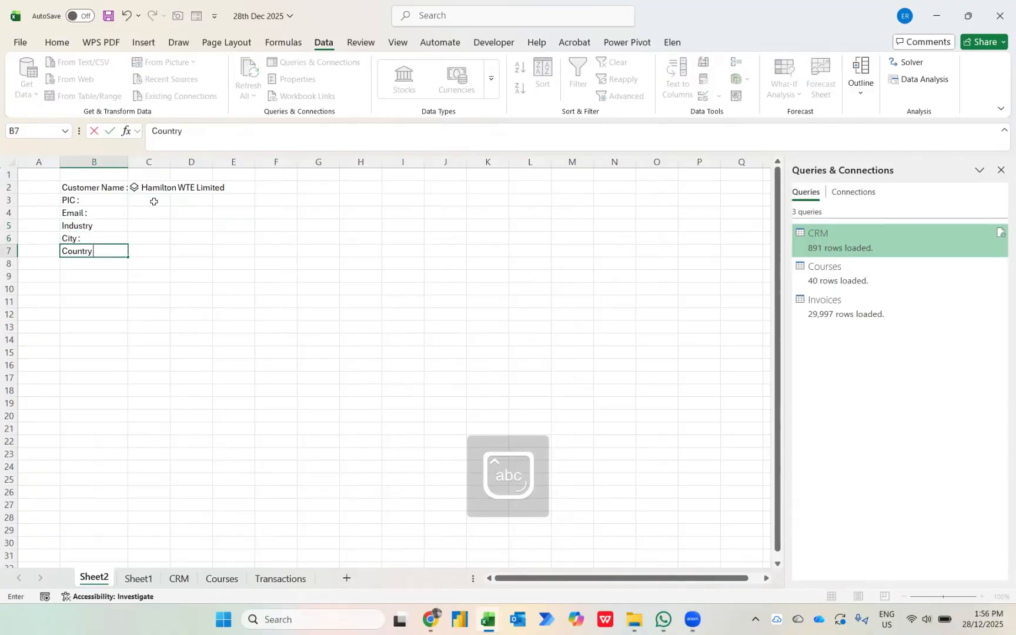
text( :)
key(Return)
text(Regi)
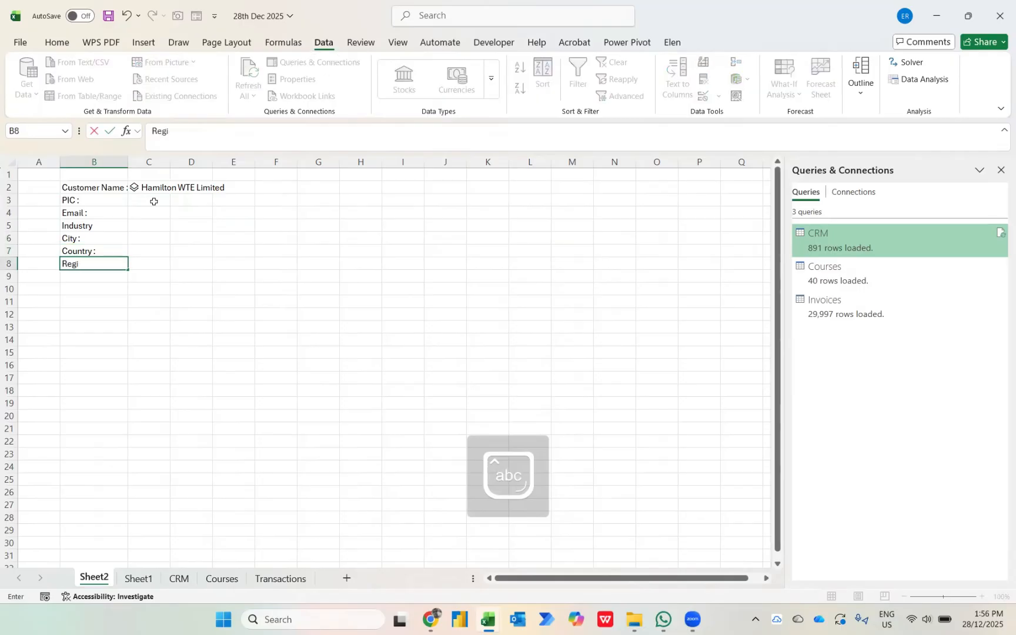
text(on :)
key(ctrl+Return)
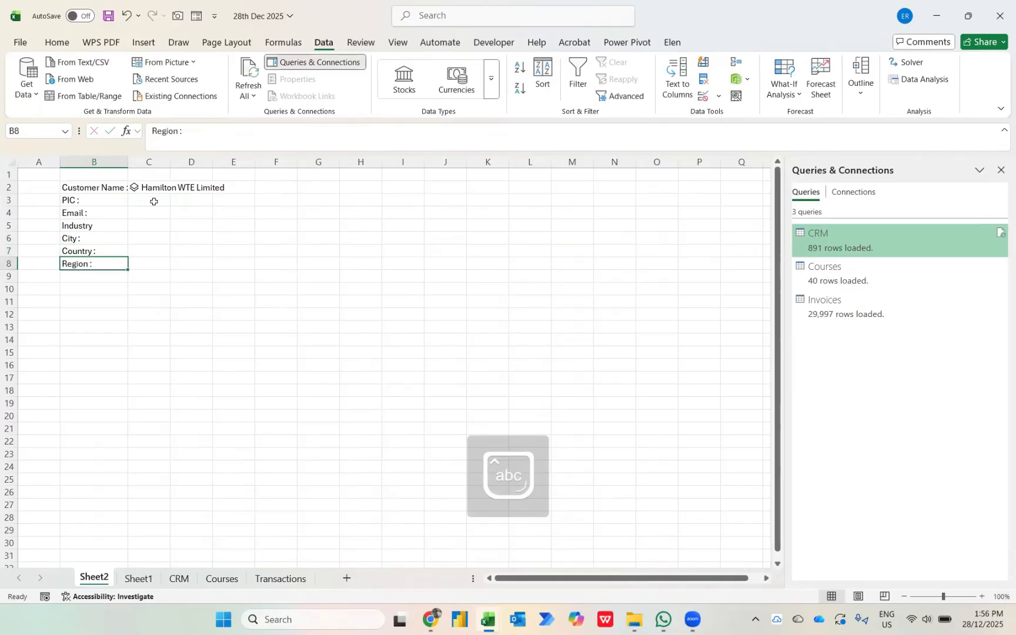
Fit the width of column B to its label contents.
key(ctrl+Right)
key(ctrl+Left)
key(Left)
key(Right)
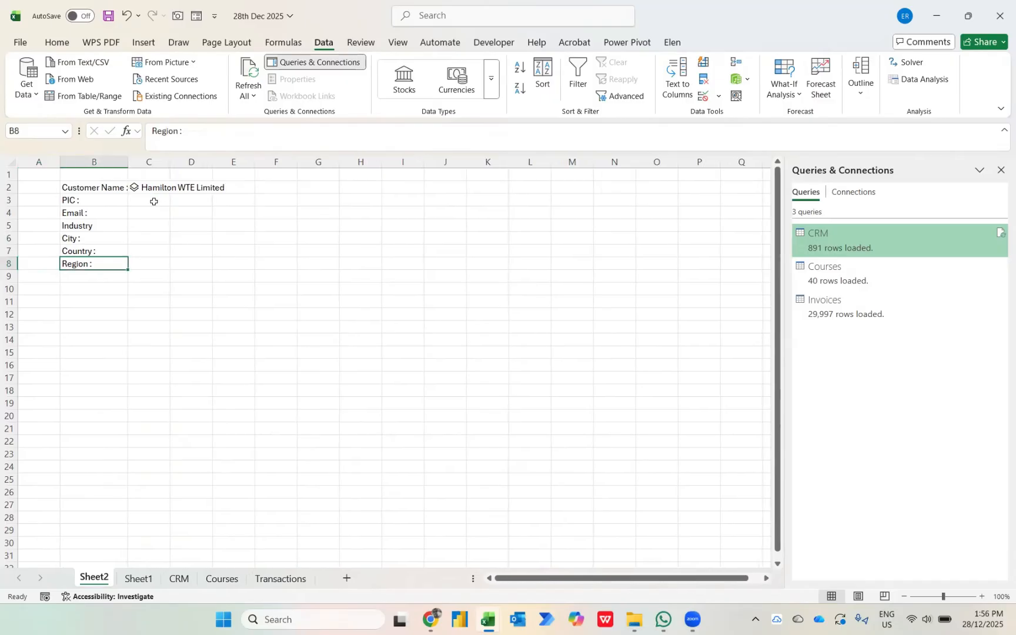
key(ctrl+space)
key(alt+h)
key(o)
key(i)
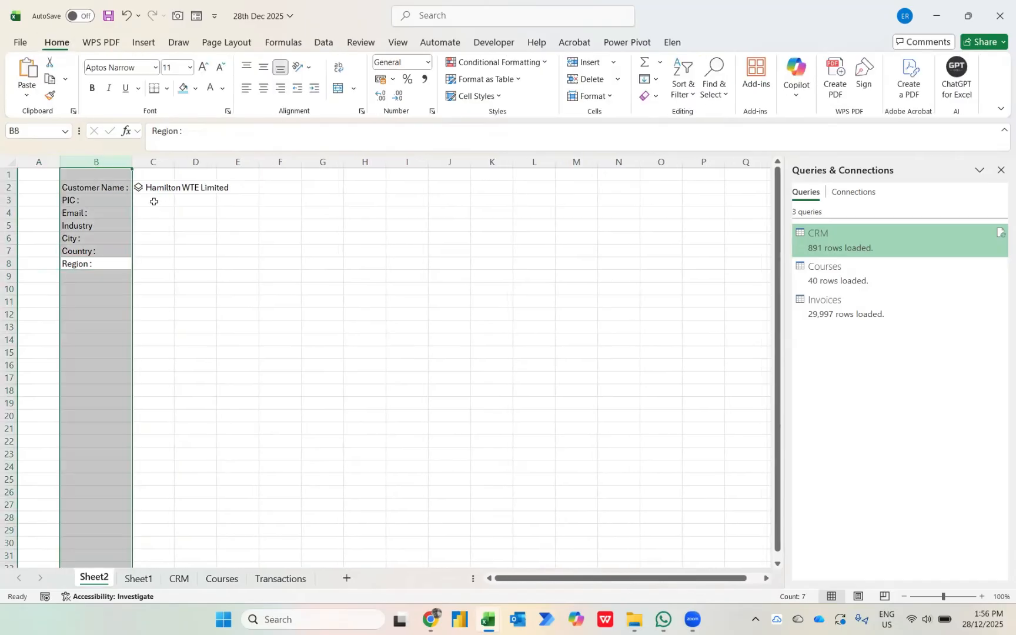
Enter the formula =C2.[Person In Charge] in C3 to return the selected customer's contact person.
key(Right)
key(Up)
key(Up)
key(Up)
key(Up)
key(Up)
key(Up)
click(154, 202)
text(=)
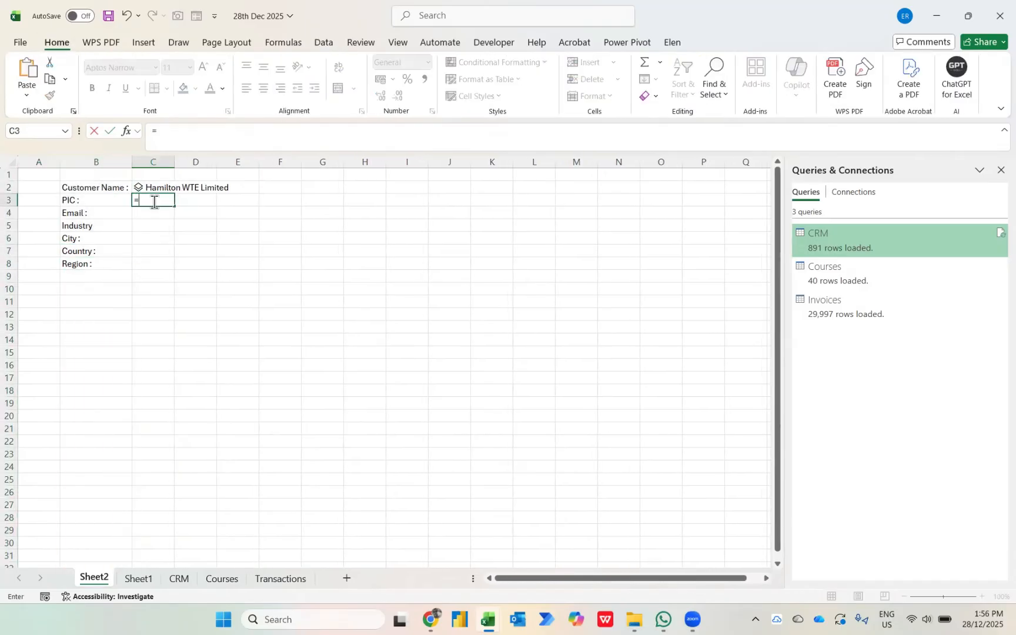
key(Up)
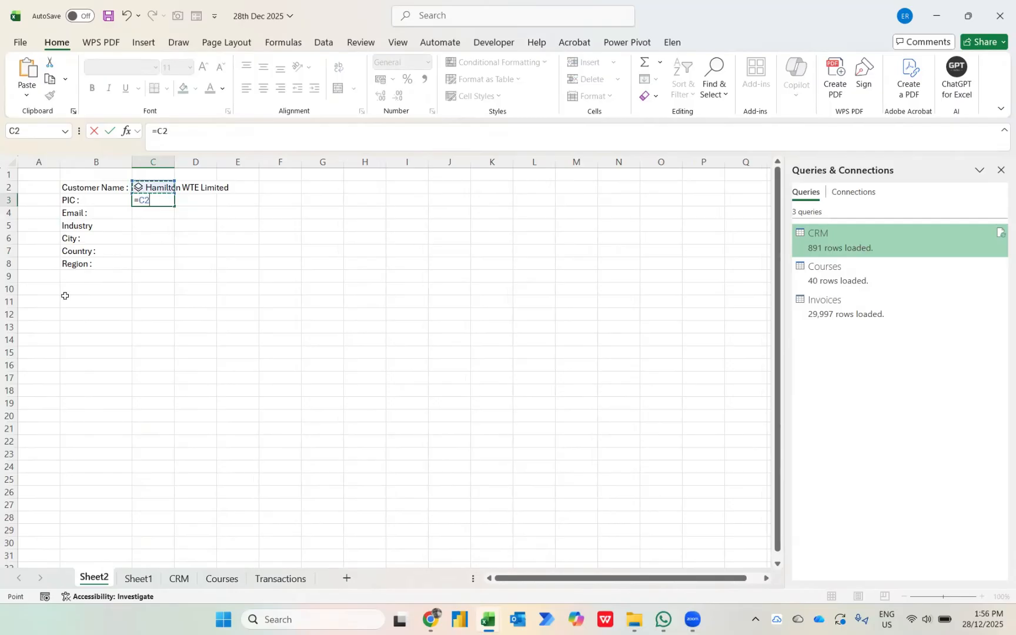
text(.)
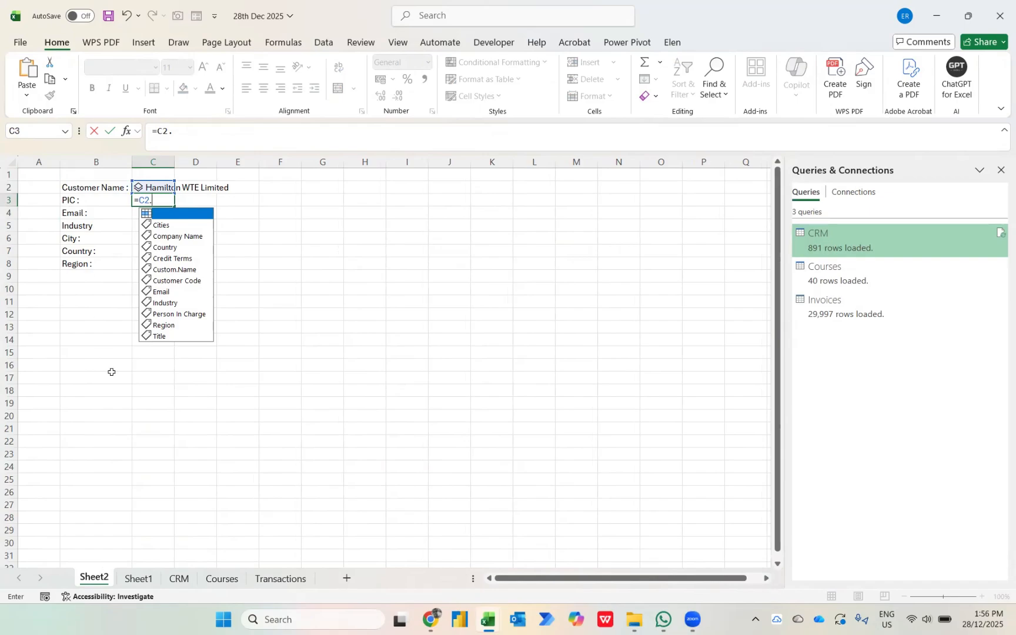
click(169, 316)
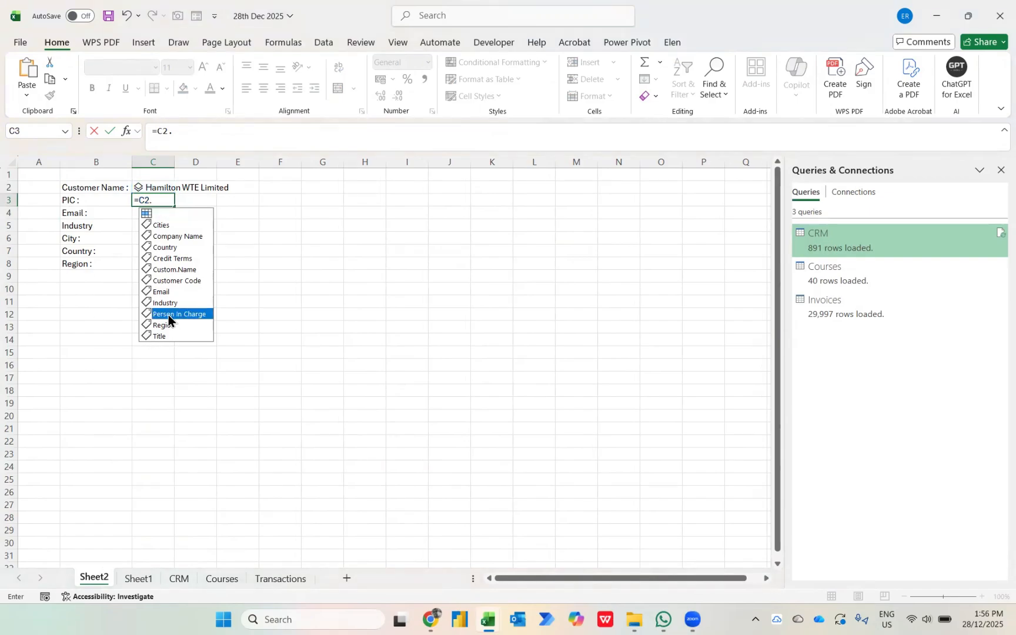
key(Tab)
key(Return)
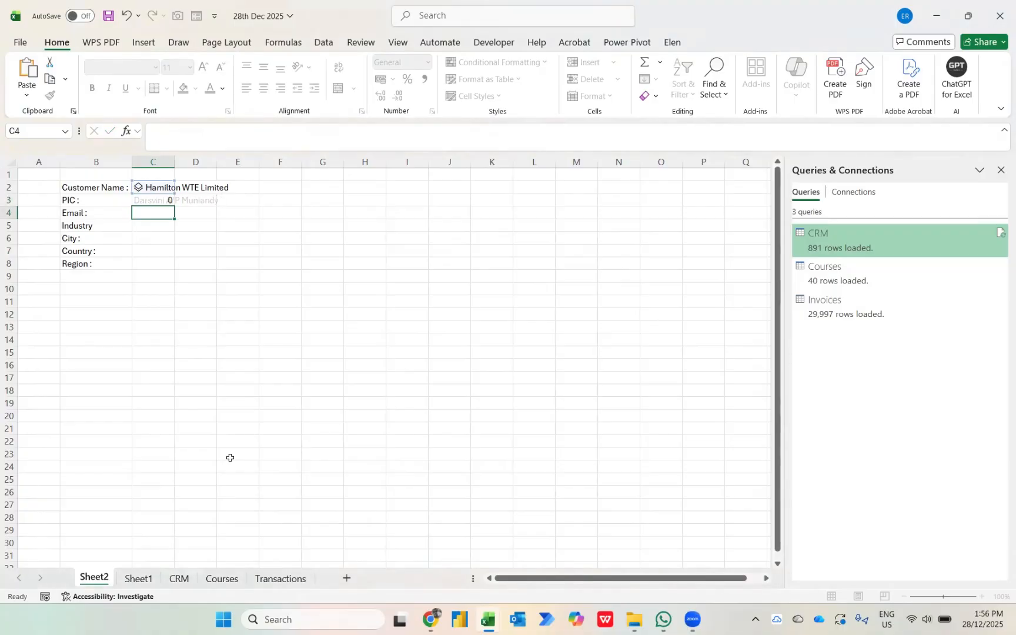
Make the C2 reference in the C3 formula absolute, giving =$C$2.[Person In Charge].
key(Up)
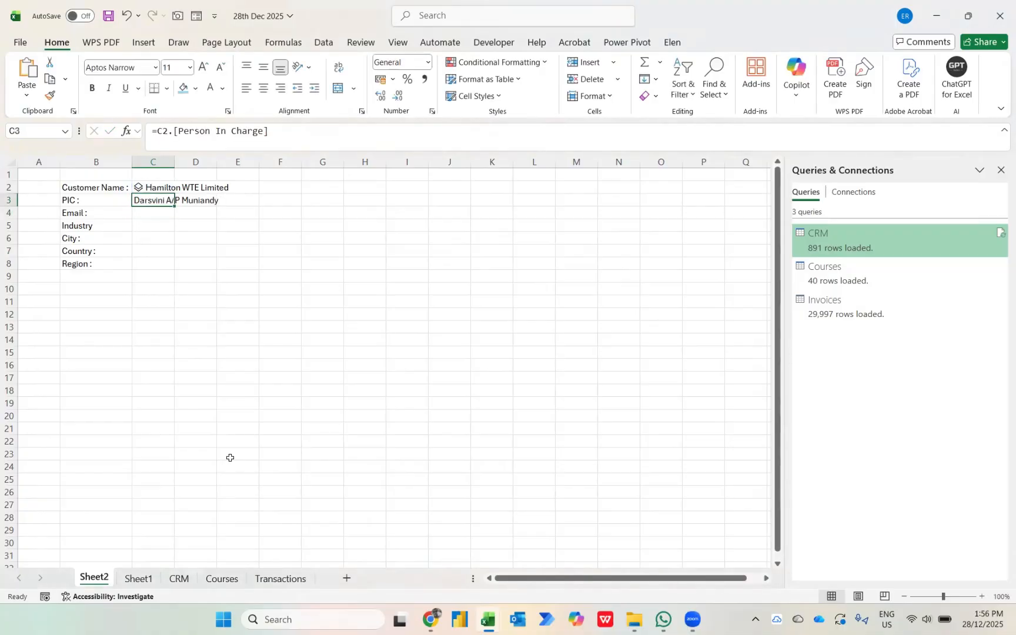
click(159, 131)
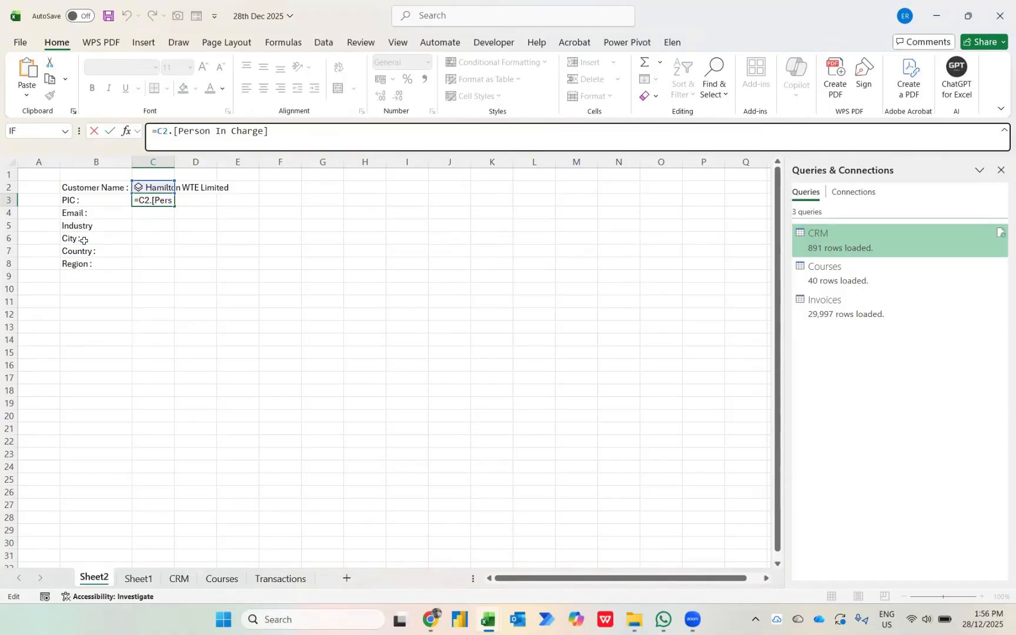
text($C$)
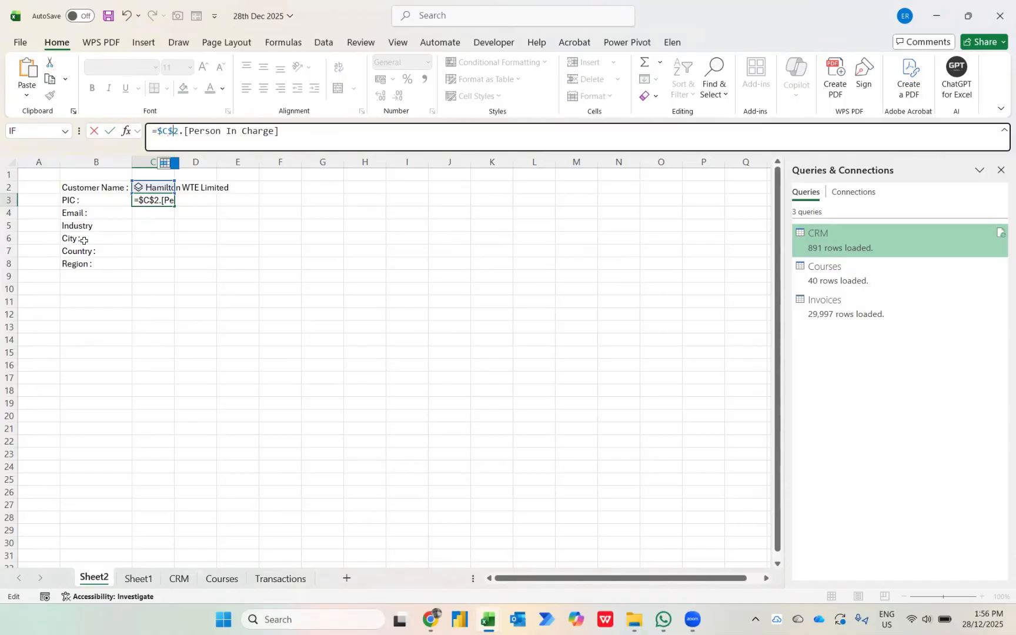
key(Return)
Fill the C3 formula down through C8, alongside the remaining labels.
key(Up)
key(Left)
key(ctrl+Down)
key(Right)
key(ctrl+shift+Up)
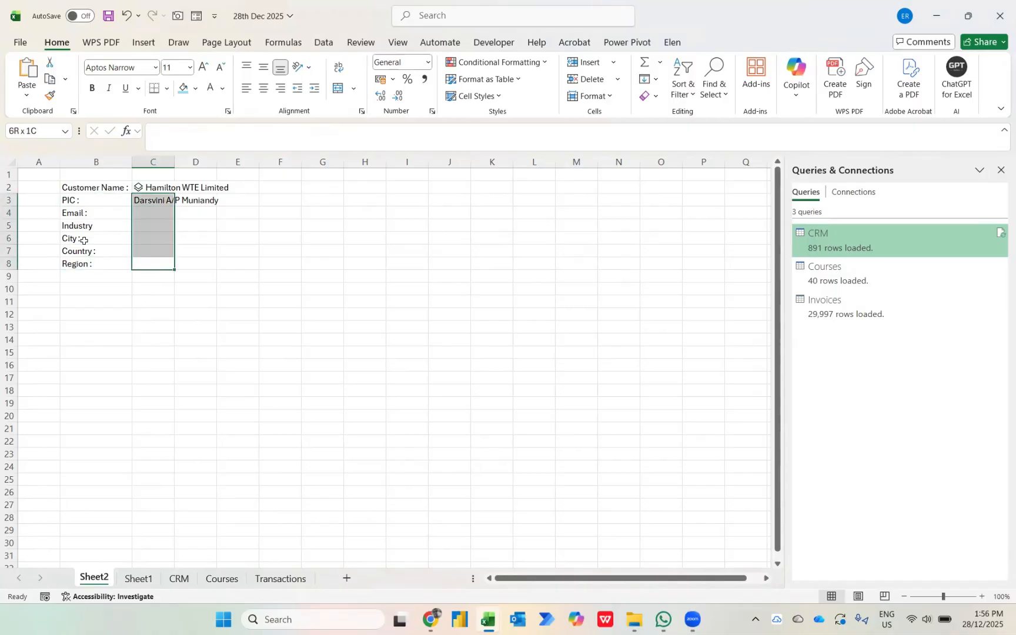
key(ctrl+d)
Change the formula in C4 to =$C$2.Email so it returns the customer's email field.
key(Up)
key(Up)
key(Up)
key(Up)
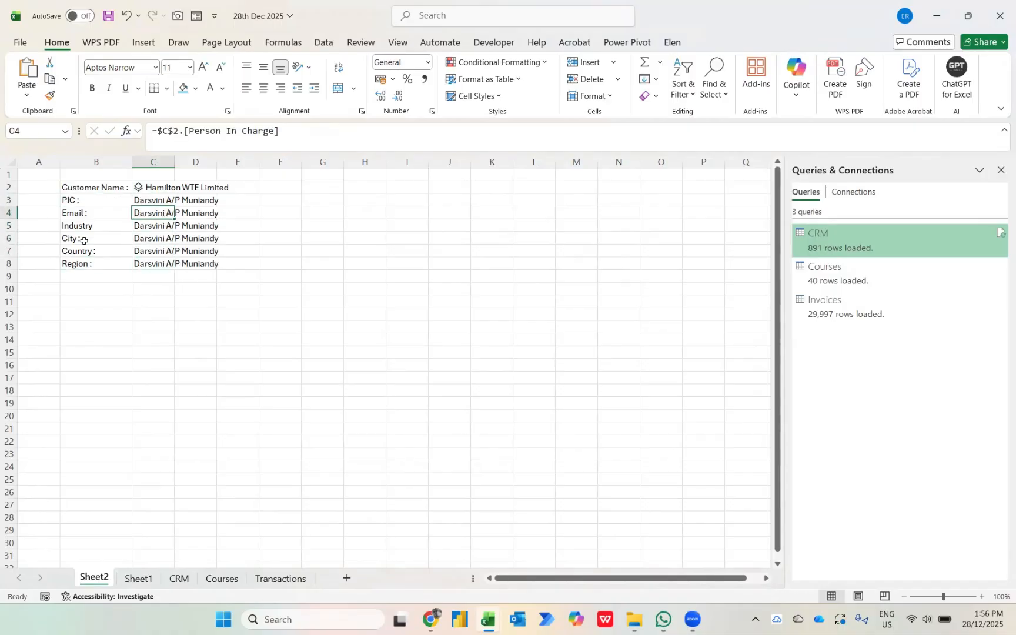
key(F2)
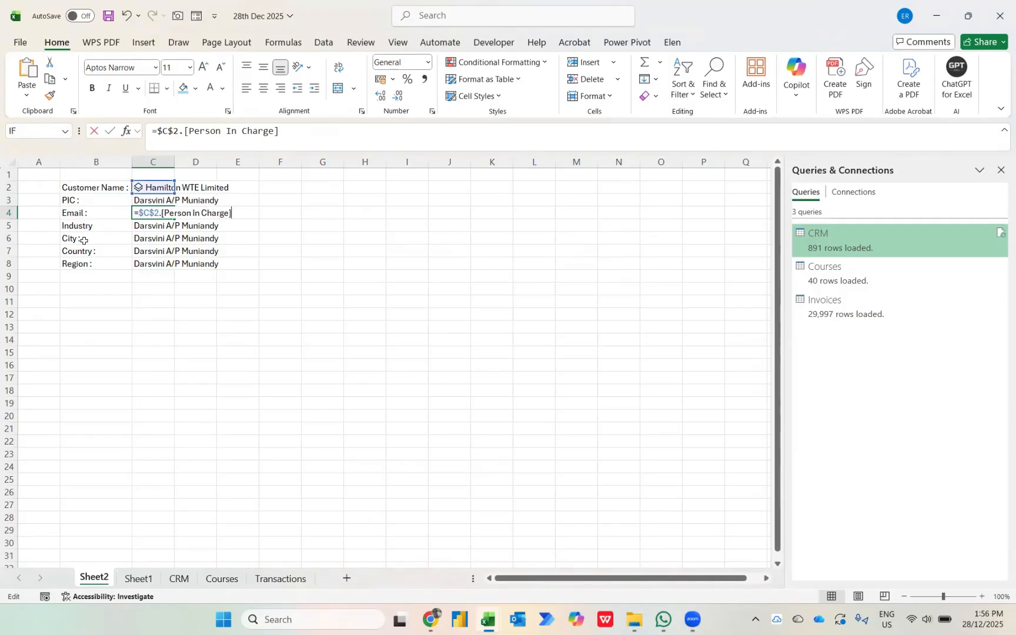
key(ctrl+shift+Left)
key(ctrl+shift+Left)
key(ctrl+shift+Left)
key(ctrl+shift+Left)
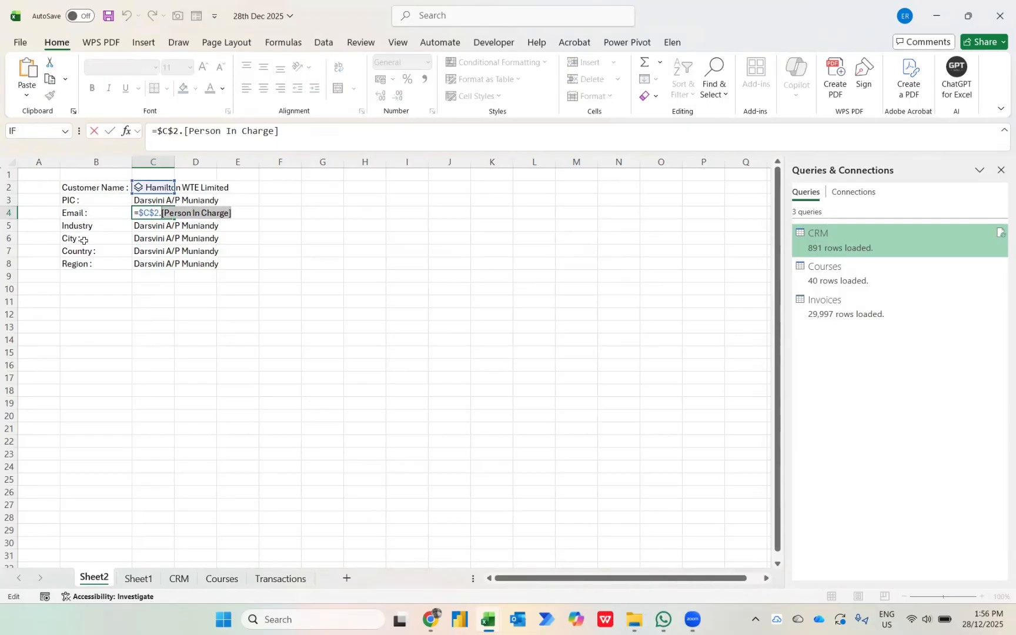
key(BackSpace)
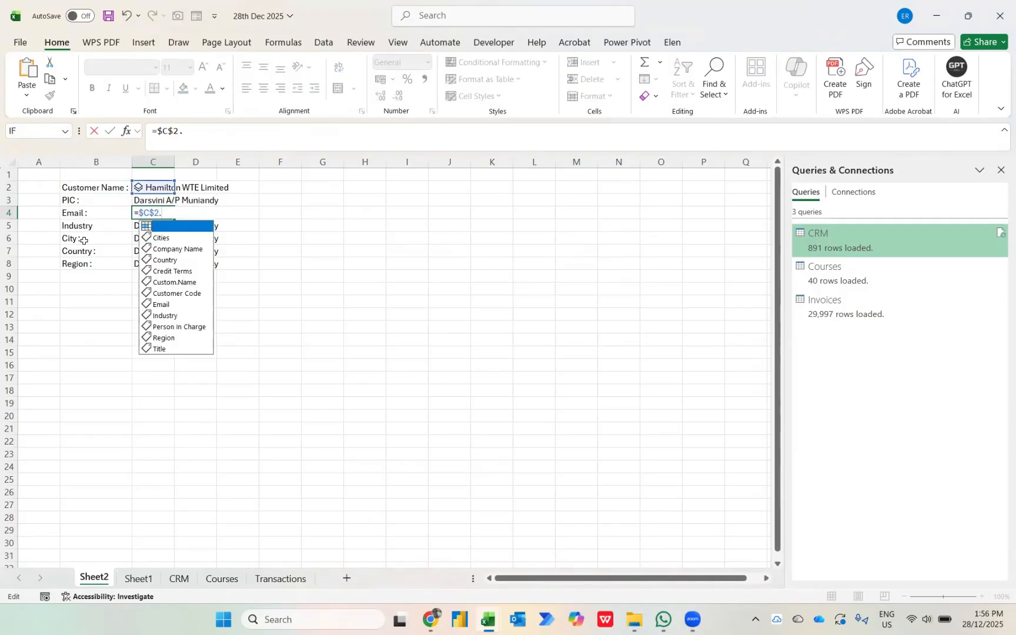
key(Down)
key(Down)
key(Down)
key(Down)
key(Down)
key(Down)
key(Down)
key(Down)
key(Up)
key(Tab)
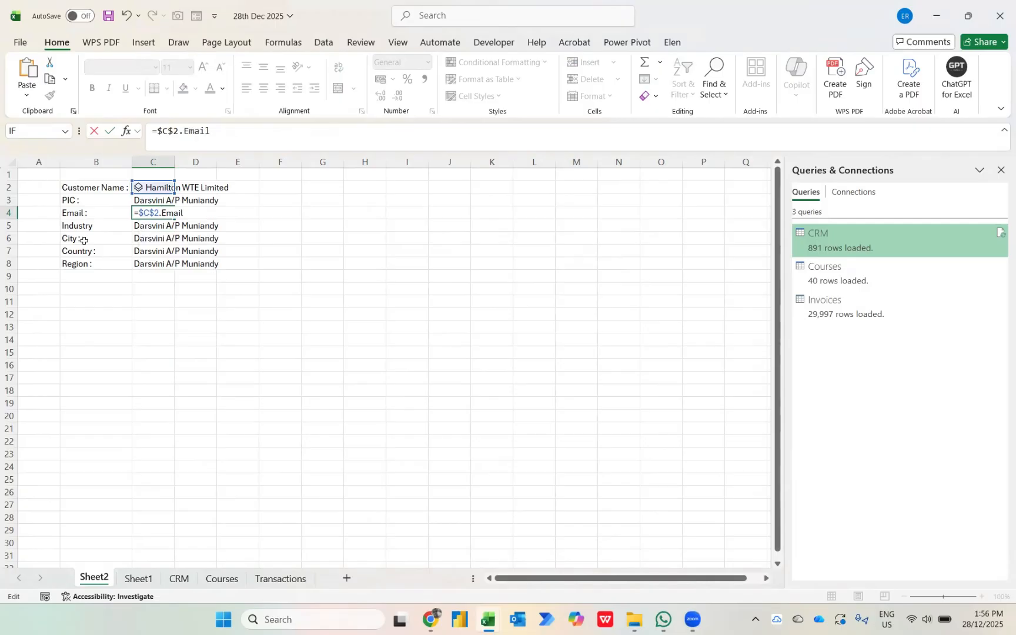
key(Return)
Change the formula in C5 to =$C$2.Industry so it returns the customer's industry.
key(F2)
key(ctrl+shift+Left)
key(ctrl+shift+Left)
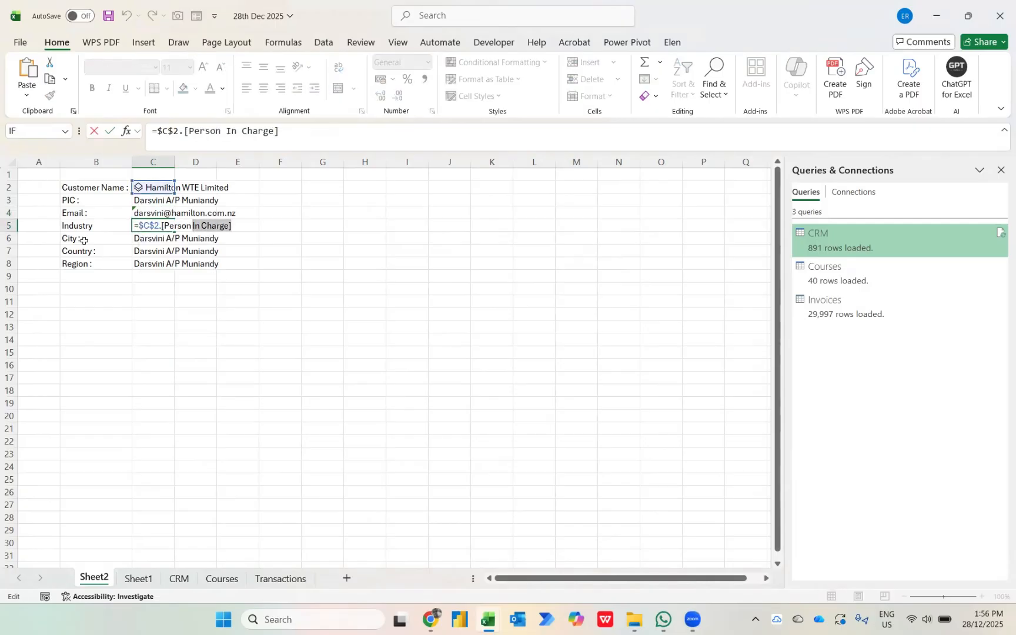
key(ctrl+shift+Left)
key(ctrl+shift+Left)
text(.)
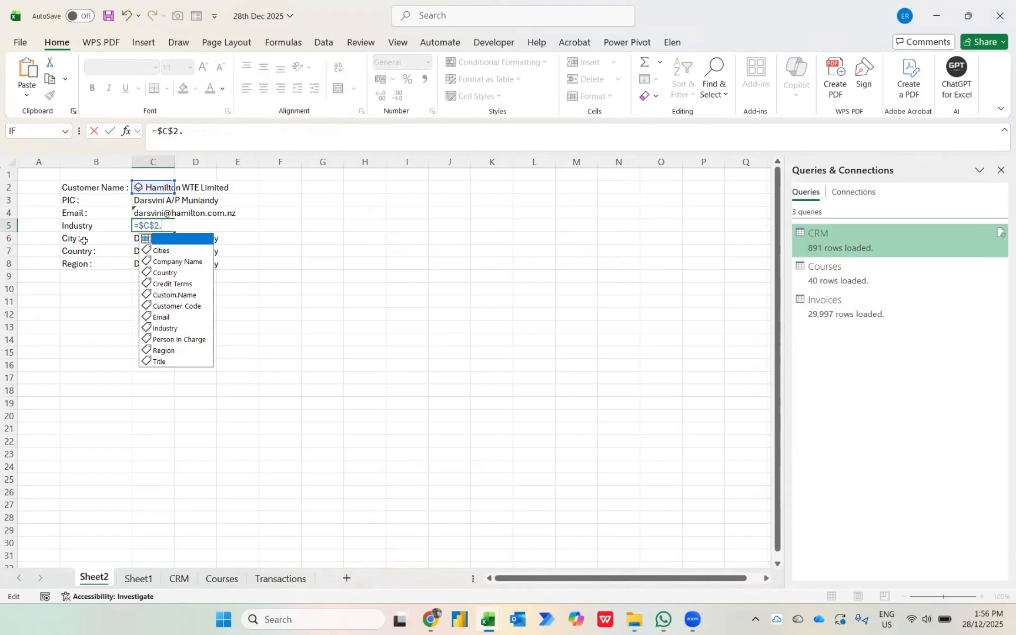
key(Down)
key(Down)
key(Down)
key(Down)
key(Down)
key(Down)
key(Down)
key(Down)
key(Tab)
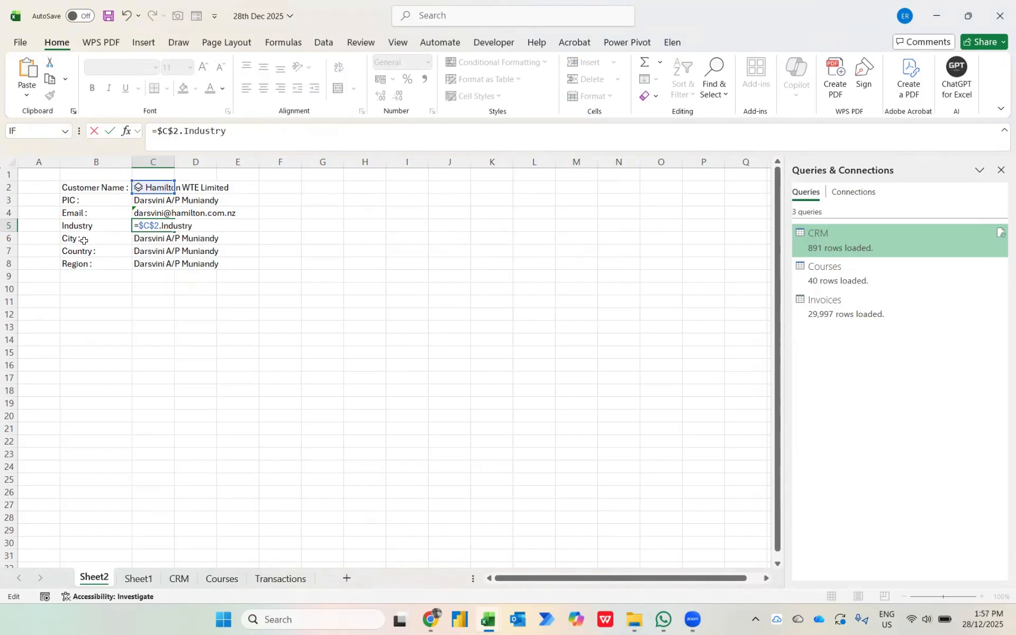
key(Return)
Replace the Person In Charge field in the C6 formula with the Cities field of $C$2.
key(F2)
key(ctrl+shift+Left)
key(ctrl+shift+Left)
key(ctrl+shift+Left)
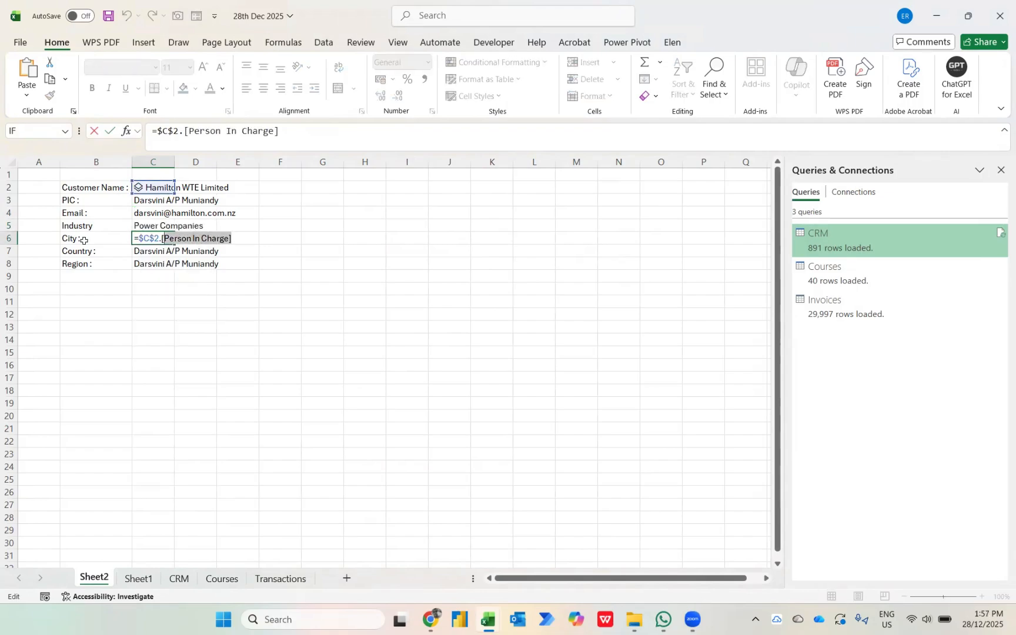
key(BackSpace)
key(BackSpace)
key(BackSpace)
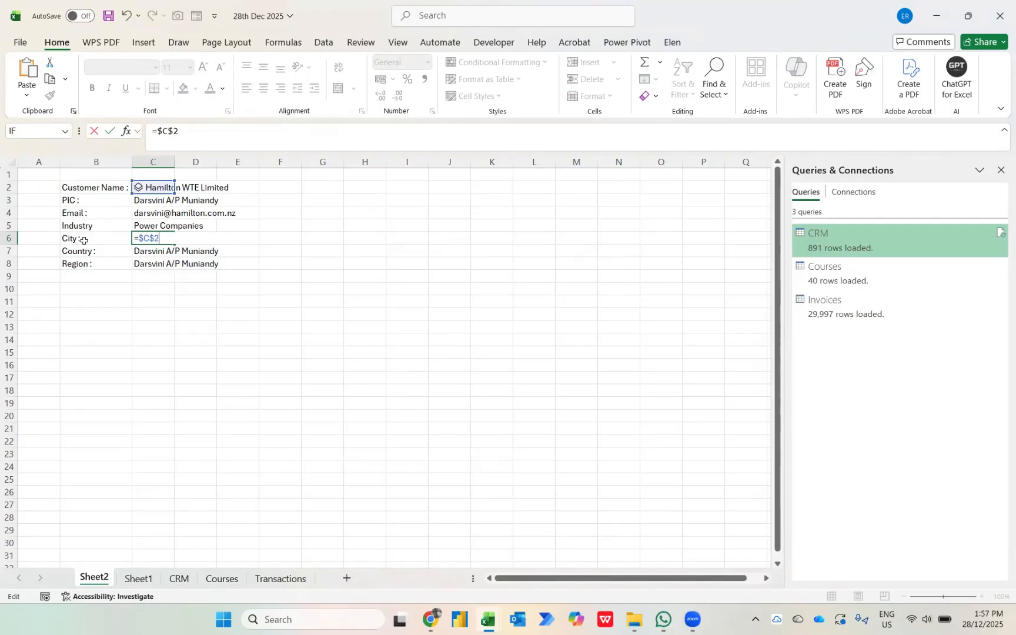
text(.)
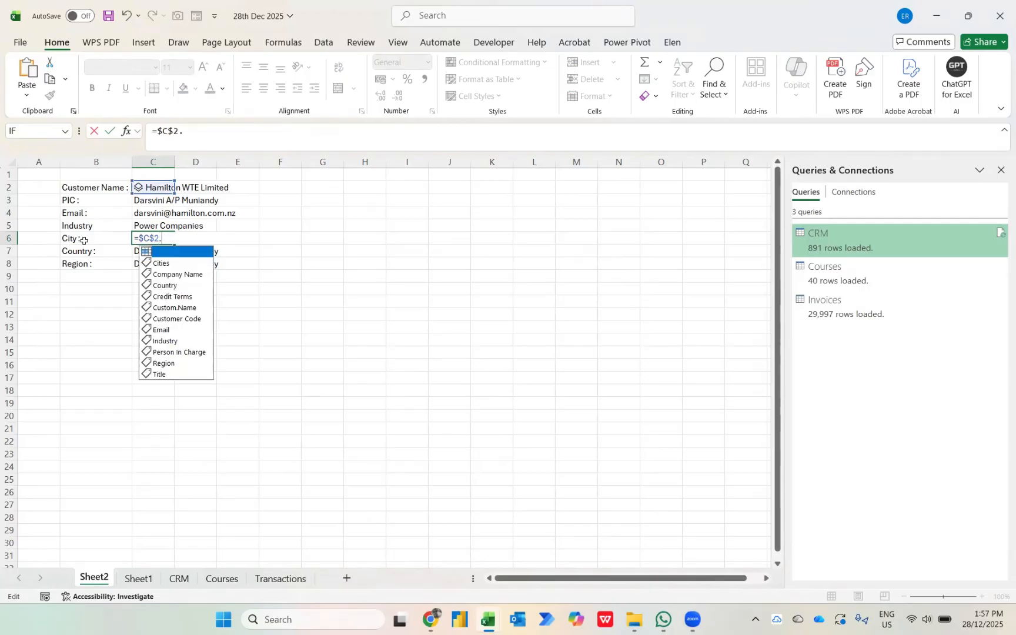
key(Tab)
key(Return)
Replace the Person In Charge field in the C7 formula with the Country field of $C$2.
key(F2)
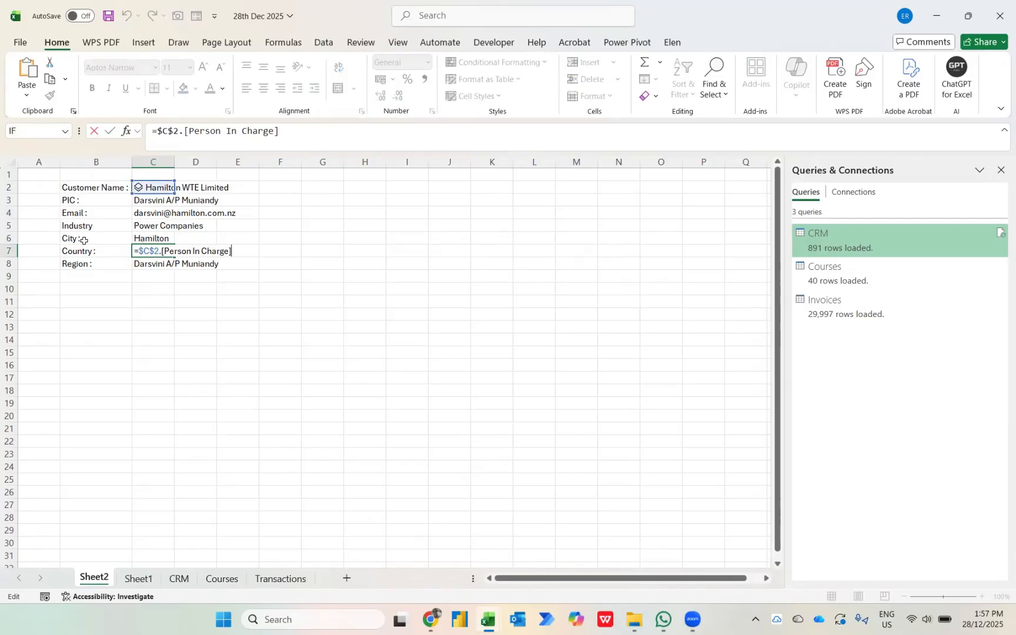
key(shift+Home)
key(shift+Right)
key(shift+Right)
key(shift+Right)
key(shift+Right)
key(shift+Right)
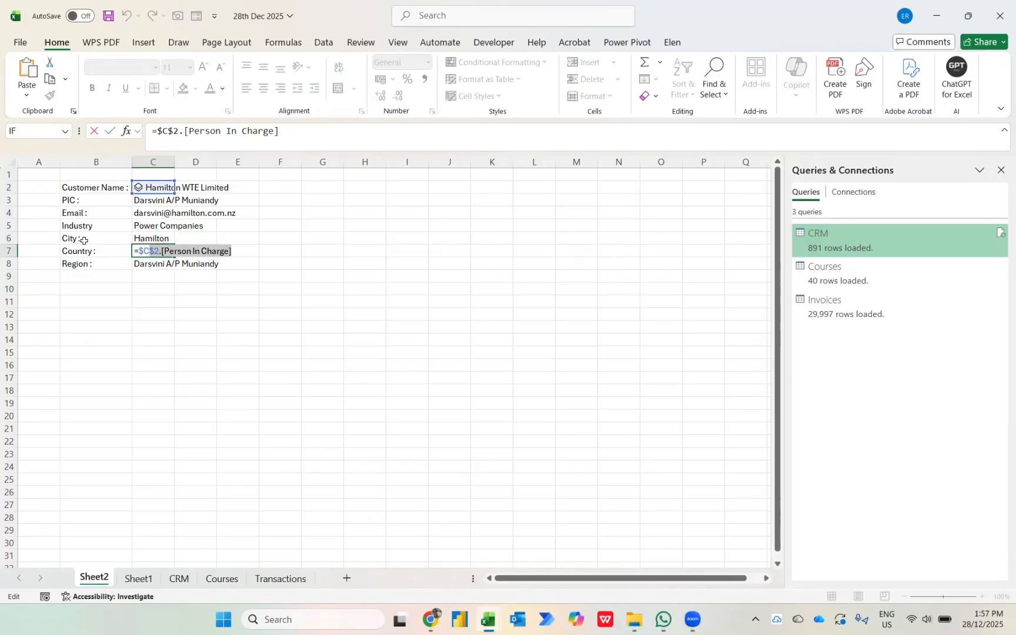
text(.)
key(Down)
key(Down)
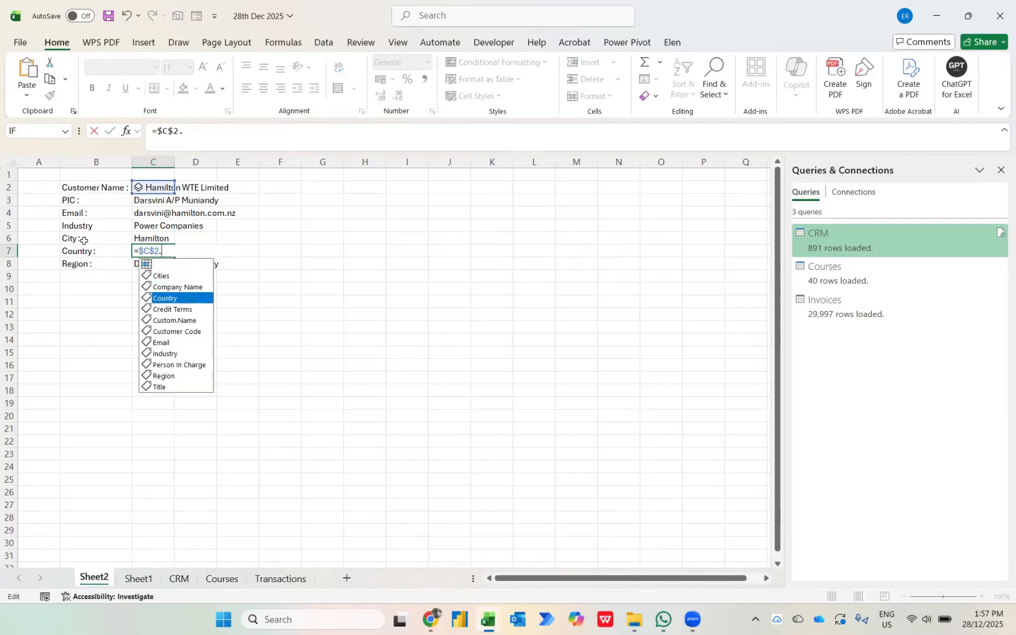
key(Tab)
key(Return)
Replace the Person In Charge field in the C8 formula with the Region field of $C$2.
key(F2)
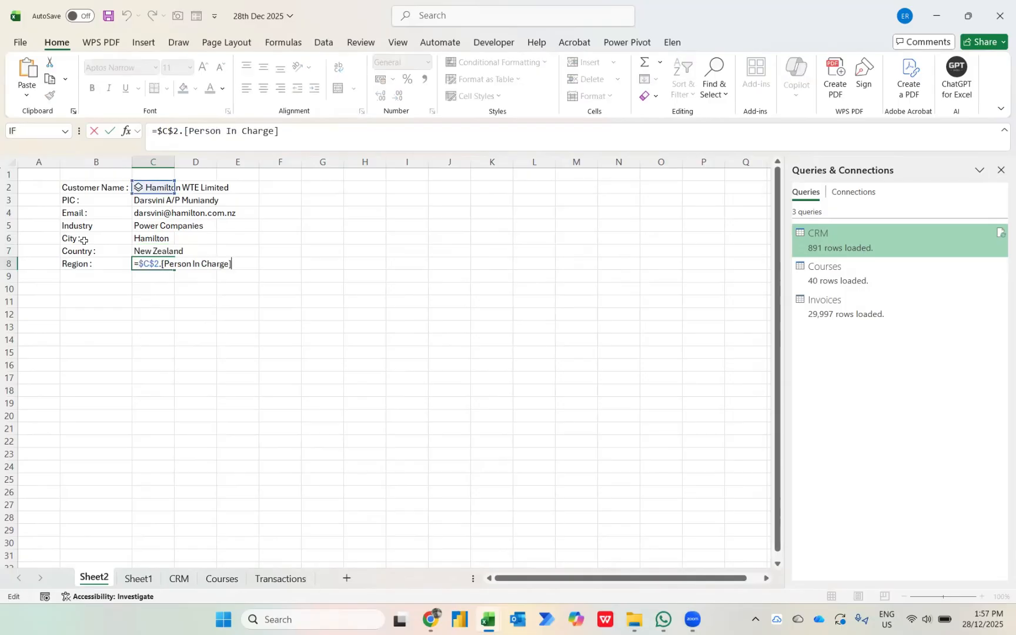
key(shift+Left)
key(shift+Left)
key(shift+Left)
key(shift+Left)
key(shift+Left)
key(shift+Left)
key(shift+Left)
key(shift+Left)
key(shift+Left)
key(shift+Left)
key(shift+Left)
key(shift+Left)
key(shift+Left)
key(shift+Left)
key(shift+Left)
key(shift+Left)
key(shift+Left)
key(shift+Left)
key(shift+Left)
text(.)
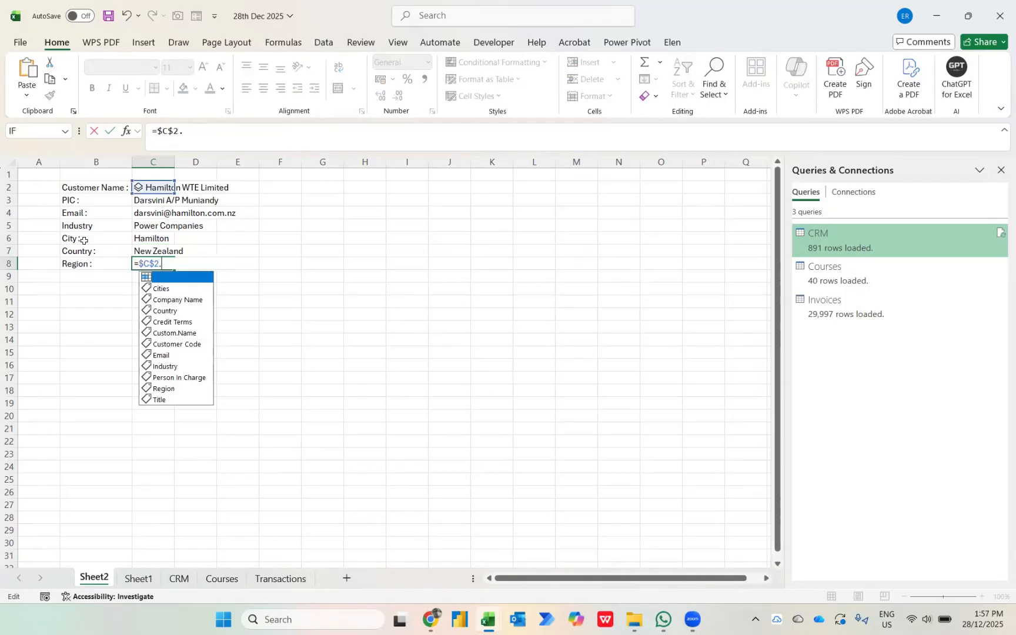
text(r)
key(Tab)
key(Return)
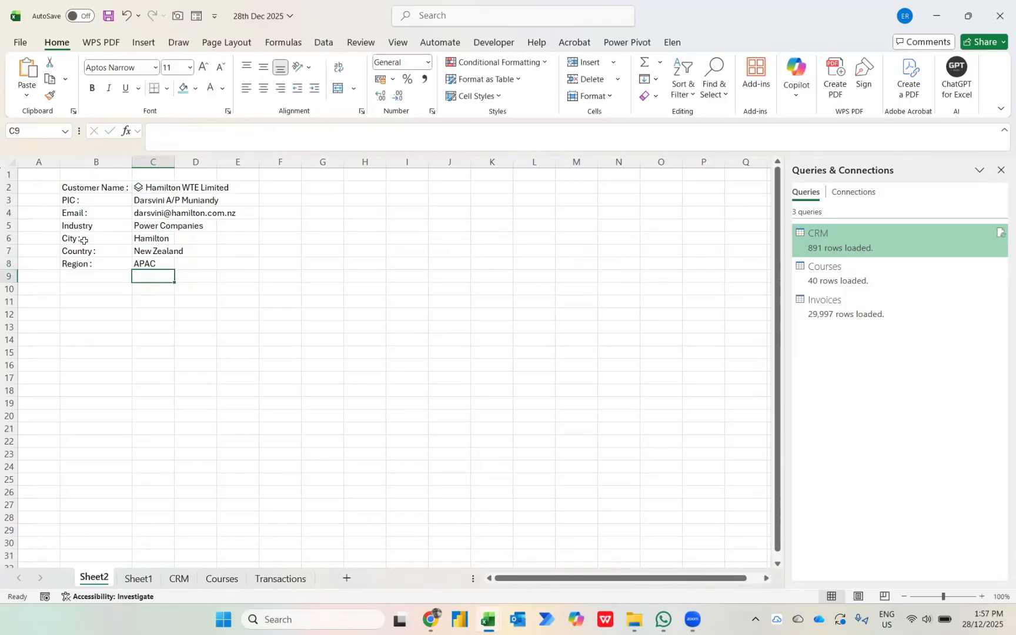
Insert a new row above the City row and label it "Credit Terms :" in B6.
key(Left)
key(Up)
click(84, 240)
key(shift+space)
key(ctrl+shift+equal)
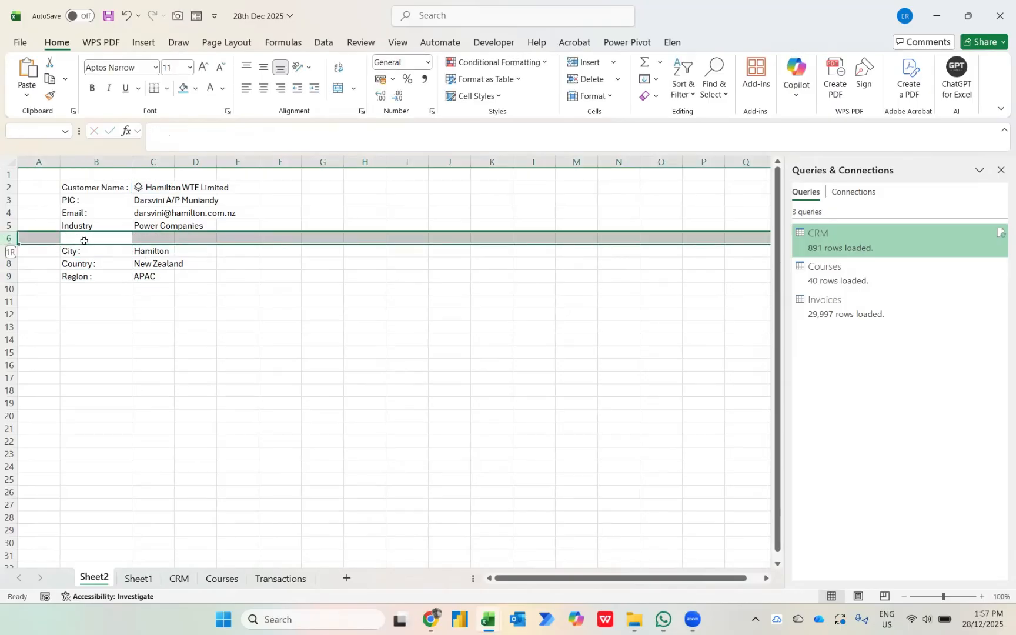
click(83, 240)
text(Cred)
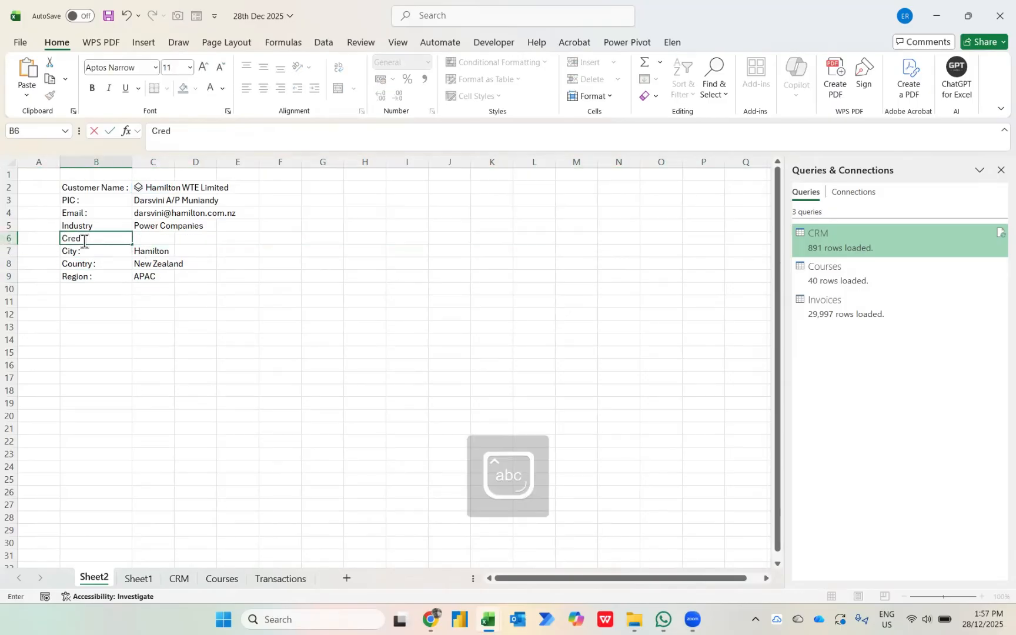
text(it Terms :)
key(Return)
Fill the Industry formula from C5 down into C6 beside the Credit Terms label.
key(Tab)
key(Up)
key(ctrl+d)
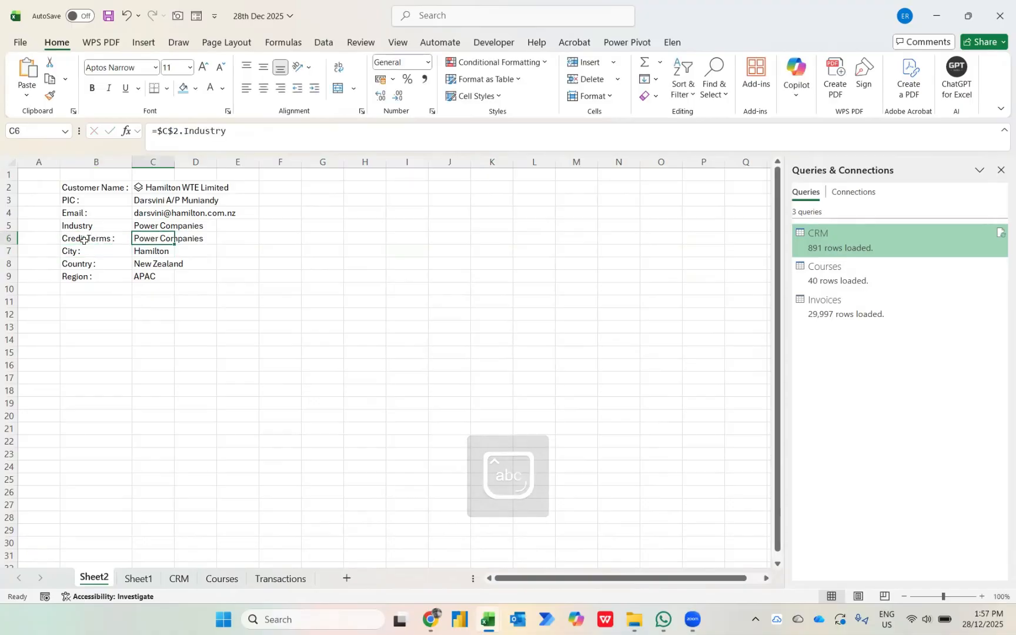
Replace the Industry field in the C6 formula with the Credit Terms field of $C$2.
key(F2)
key(ctrl+shift+Left)
key(shift+Right)
key(shift+Right)
key(shift+Right)
key(shift+Right)
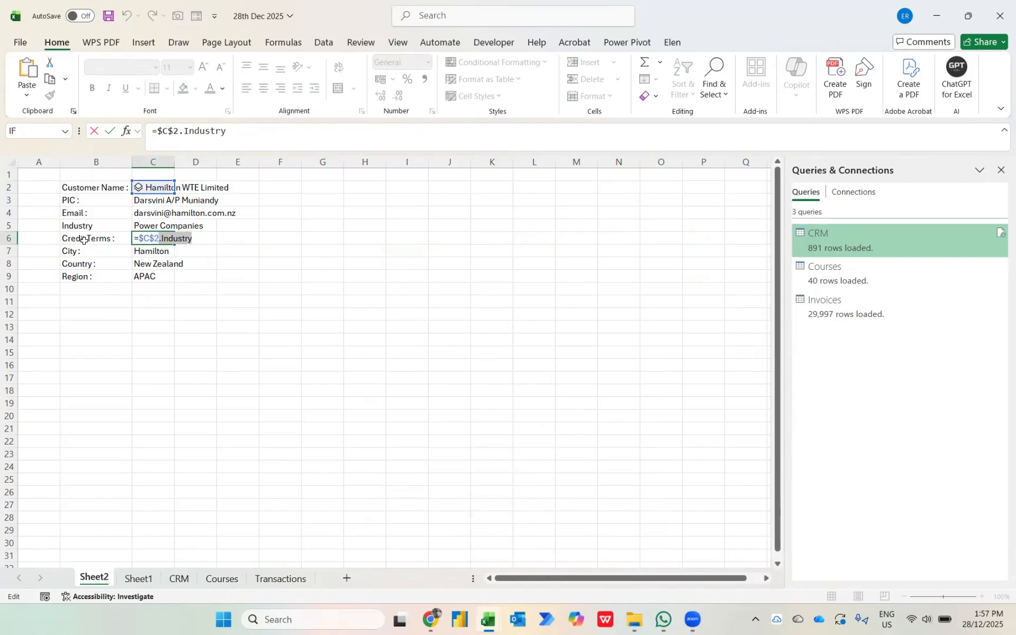
key(BackSpace)
text(cr)
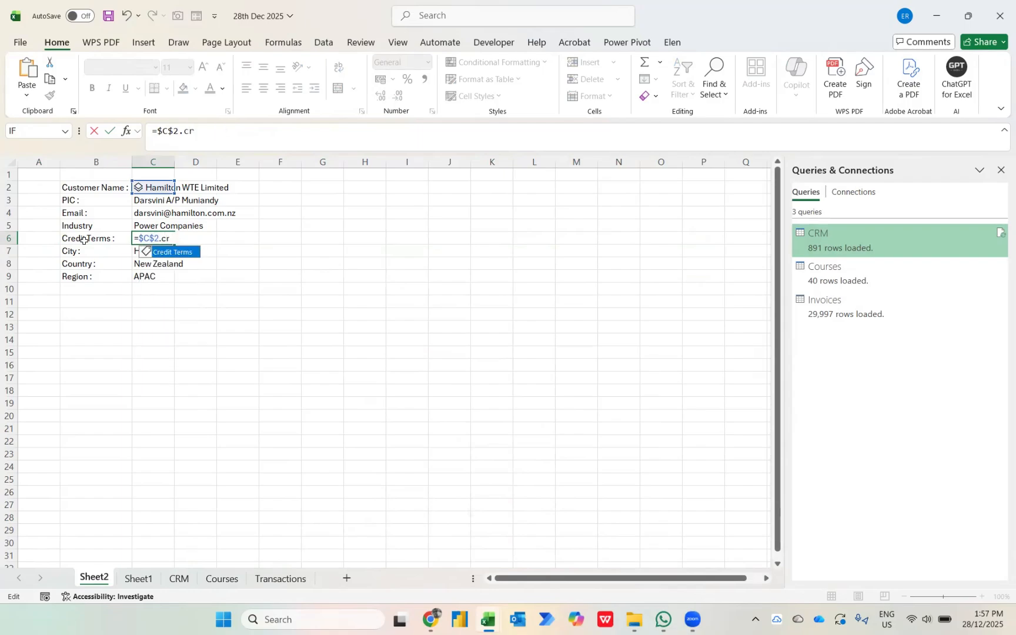
key(Tab)
key(Return)
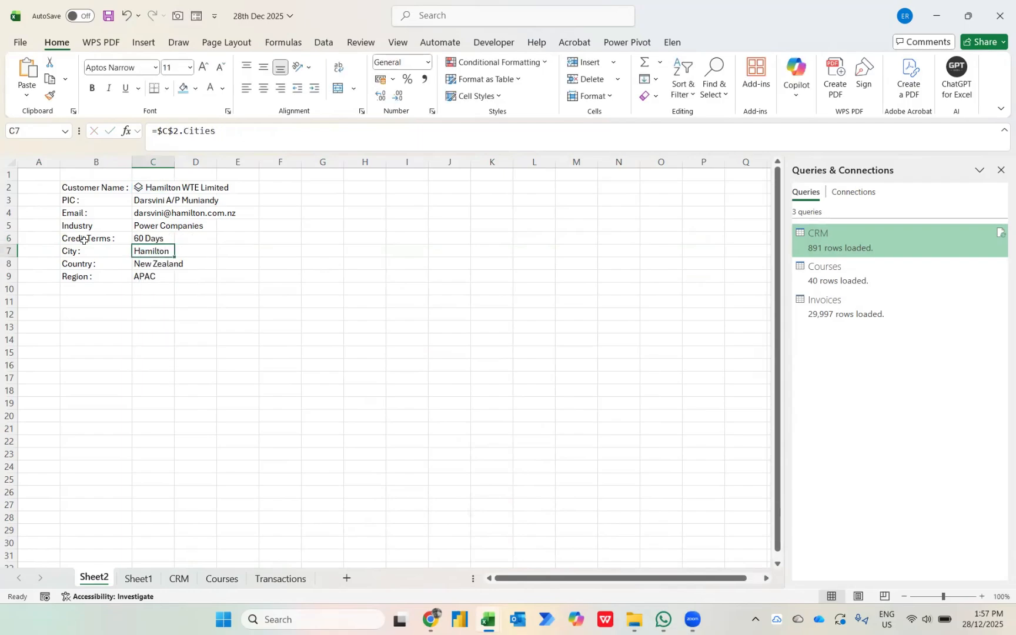